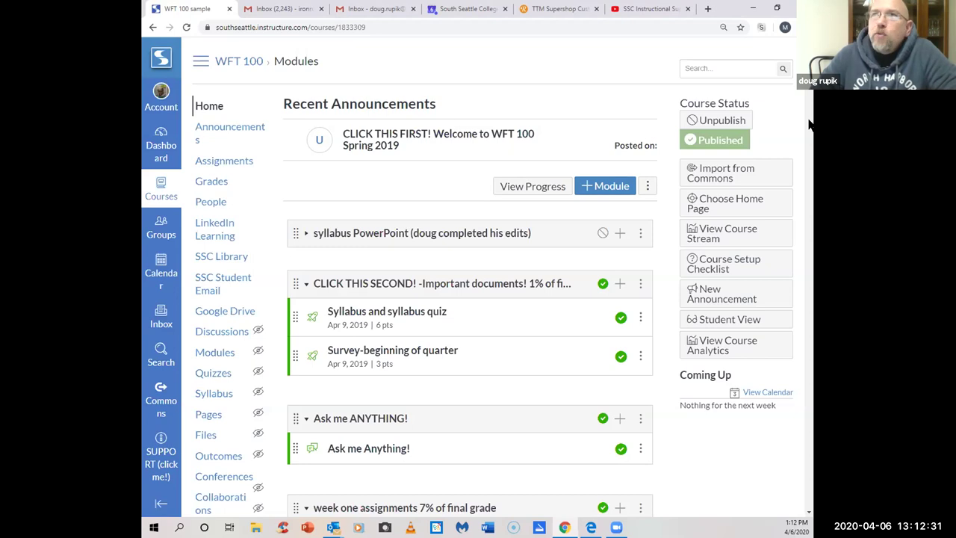
Step: Look over the course home page's modules, from the opening announcement through the week one and week two assignments
{"action": "scroll", "coordinate": [809, 101], "scroll_direction": "down", "scroll_amount": 5}
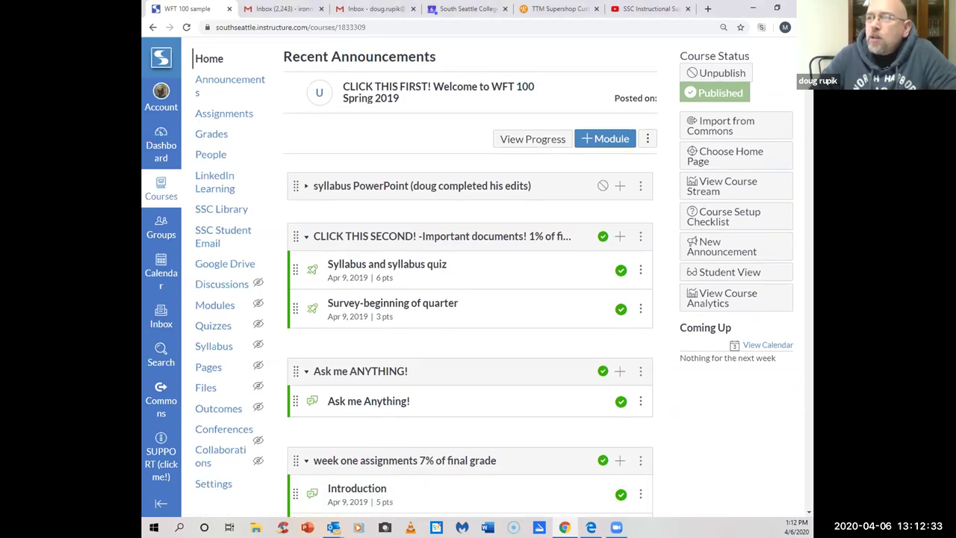
{"action": "left_click_drag", "start_coordinate": [810, 101], "coordinate": [810, 56]}
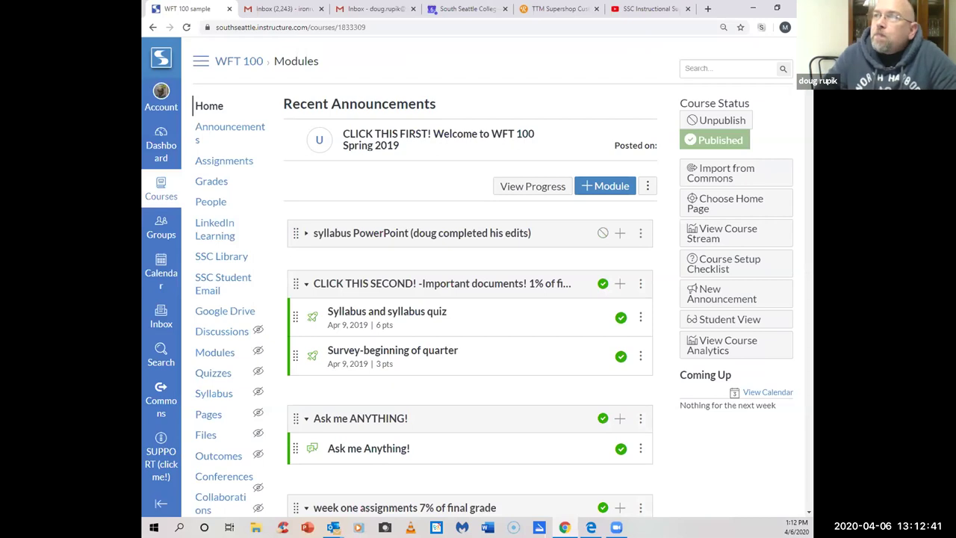
{"action": "scroll", "coordinate": [493, 282], "scroll_direction": "down", "scroll_amount": 1}
{"action": "scroll", "coordinate": [545, 209], "scroll_direction": "down", "scroll_amount": 8}
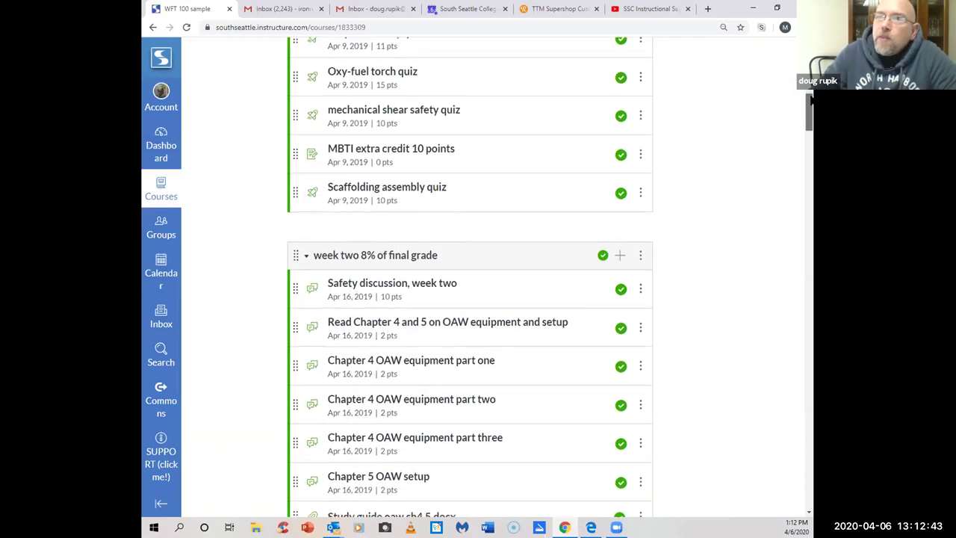
{"action": "scroll", "coordinate": [545, 209], "scroll_direction": "up", "scroll_amount": 4}
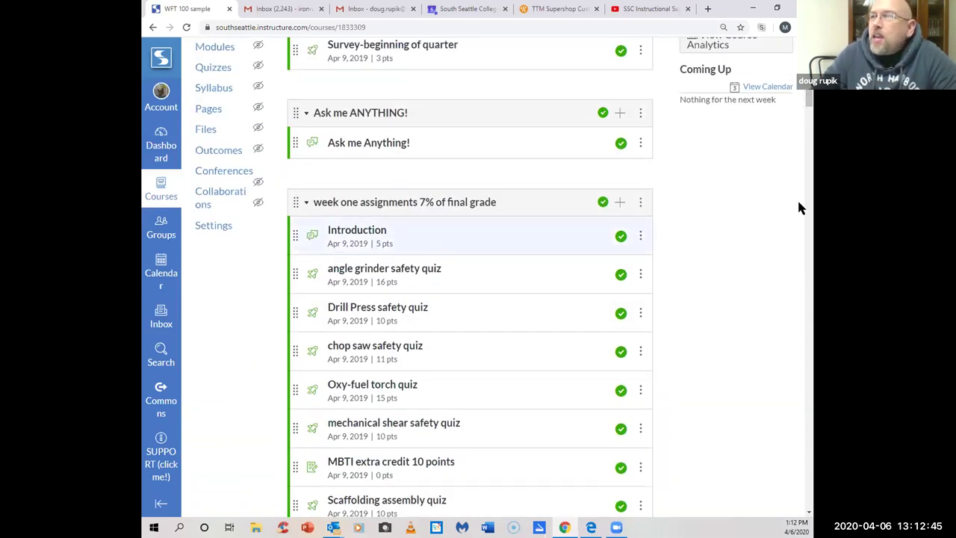
{"action": "scroll", "coordinate": [811, 91], "scroll_direction": "down", "scroll_amount": 2}
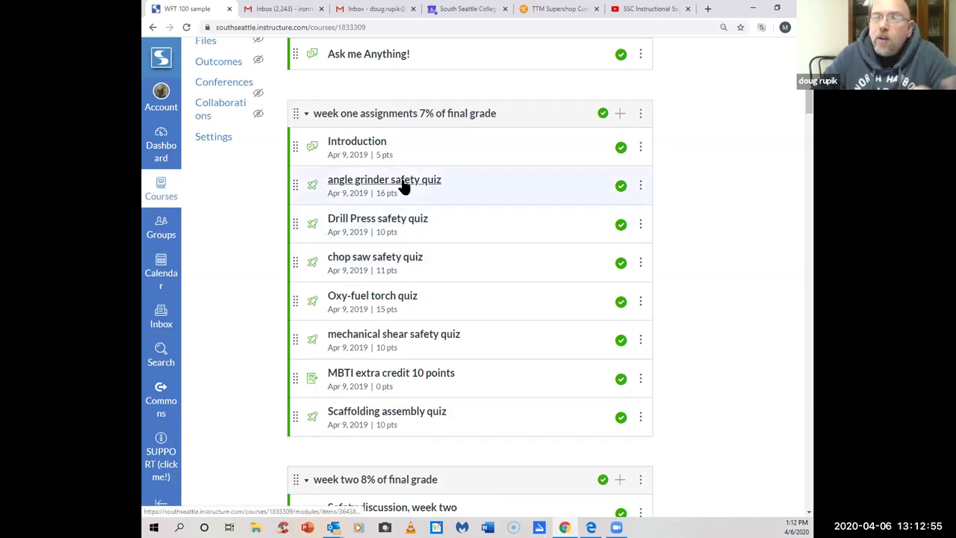
{"action": "mouse_move", "coordinate": [808, 108]}
{"action": "left_mouse_down"}
{"action": "mouse_move", "coordinate": [809, 126]}
{"action": "mouse_move", "coordinate": [808, 108]}
{"action": "left_mouse_up"}
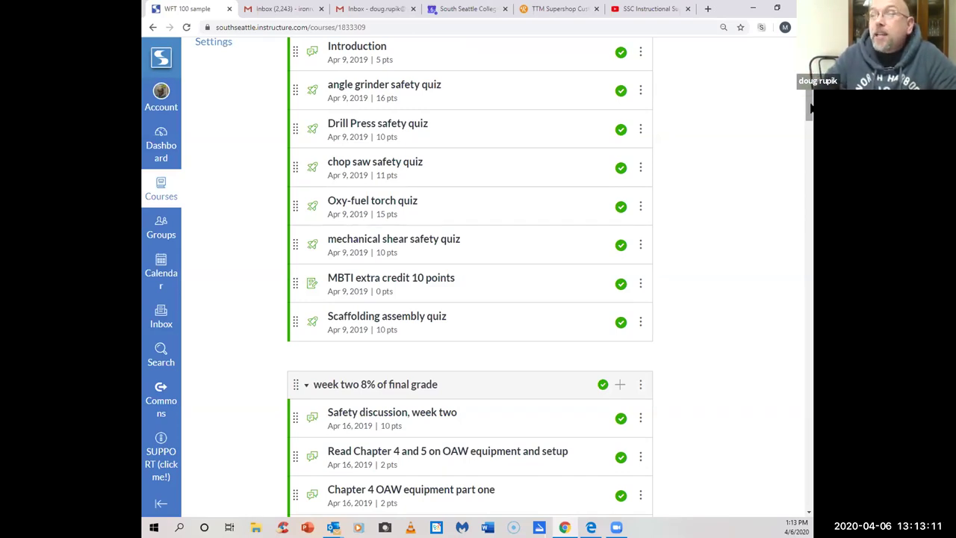
{"action": "scroll", "coordinate": [811, 108], "scroll_direction": "down", "scroll_amount": 4}
{"action": "scroll", "coordinate": [810, 108], "scroll_direction": "up", "scroll_amount": 2}
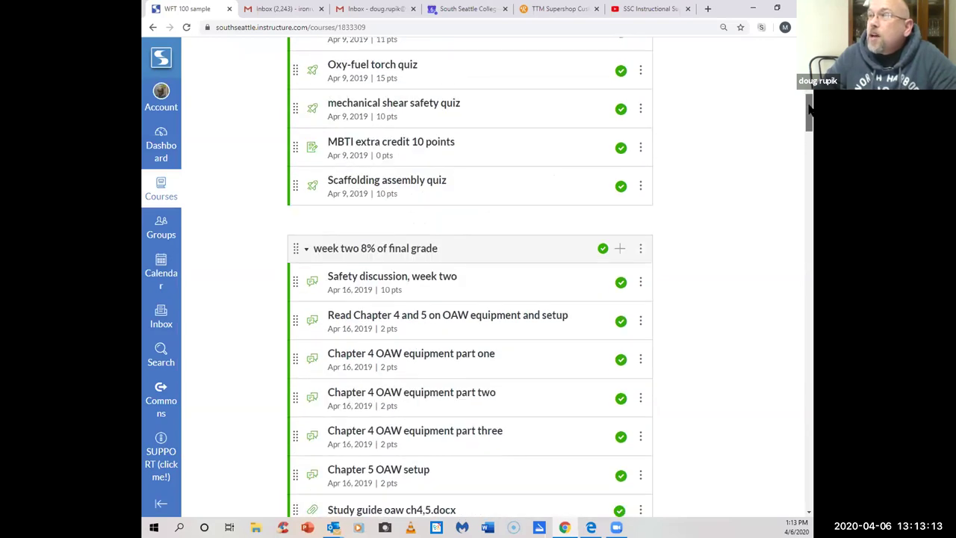
{"action": "scroll", "coordinate": [811, 109], "scroll_direction": "up", "scroll_amount": 1}
{"action": "scroll", "coordinate": [811, 109], "scroll_direction": "down", "scroll_amount": 4}
{"action": "scroll", "coordinate": [811, 104], "scroll_direction": "up", "scroll_amount": 4}
{"action": "scroll", "coordinate": [809, 105], "scroll_direction": "up", "scroll_amount": 2}
{"action": "scroll", "coordinate": [810, 93], "scroll_direction": "down", "scroll_amount": 2}
{"action": "scroll", "coordinate": [811, 97], "scroll_direction": "up", "scroll_amount": 7}
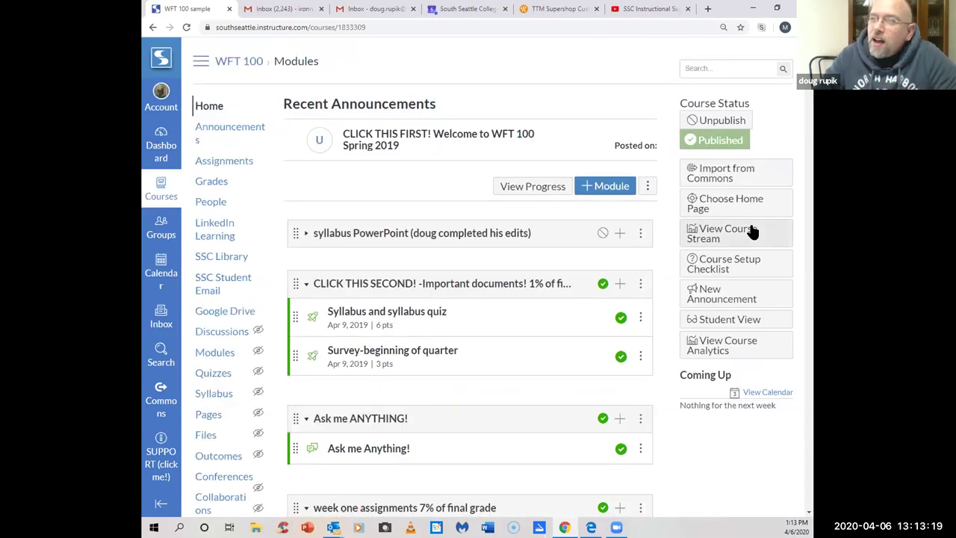
{"action": "scroll", "coordinate": [752, 228], "scroll_direction": "down", "scroll_amount": 1}
{"action": "scroll", "coordinate": [763, 207], "scroll_direction": "up", "scroll_amount": 1}
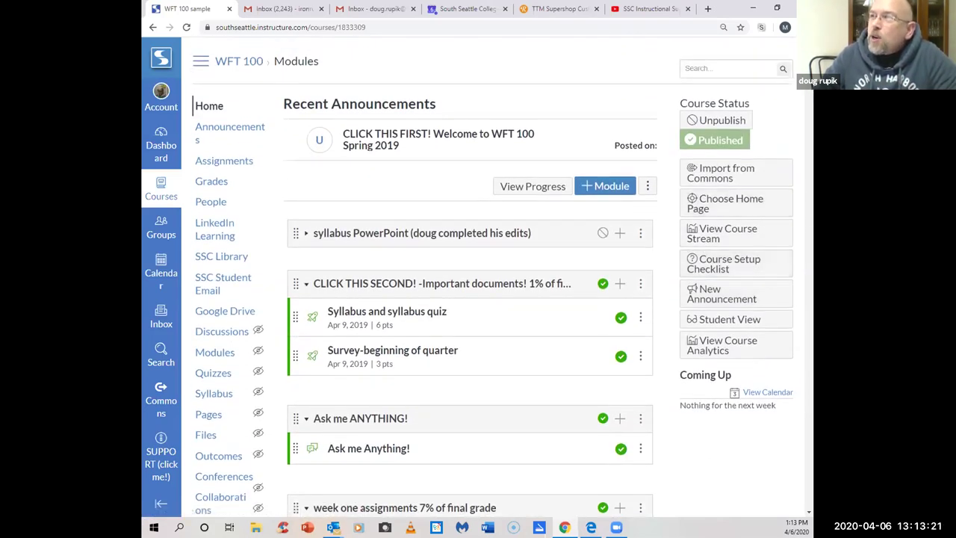
Step: Open the week two discussion "Chapter 4 OAW equipment part one" and play the opening seconds of its embedded video, then pause it
{"action": "scroll", "coordinate": [810, 131], "scroll_direction": "down", "scroll_amount": 12}
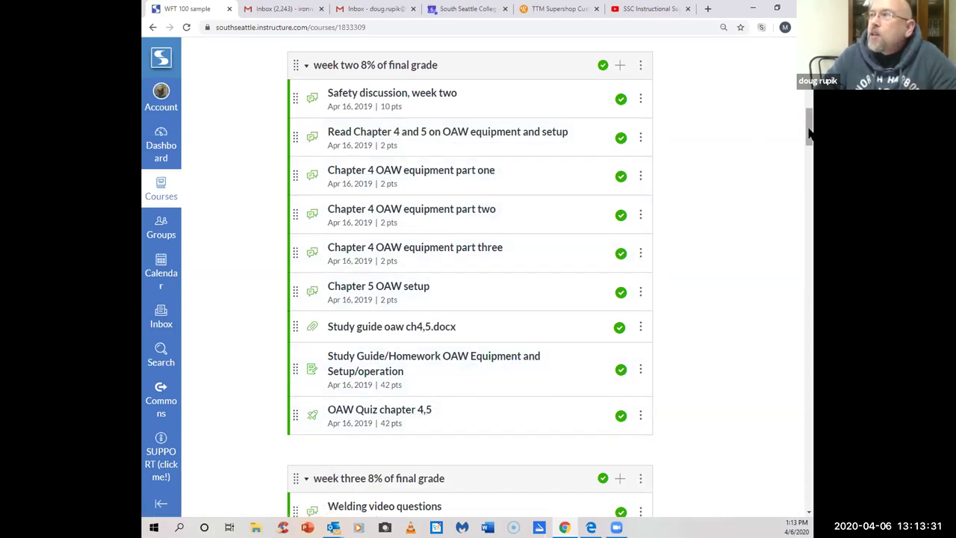
{"action": "left_click", "coordinate": [438, 175]}
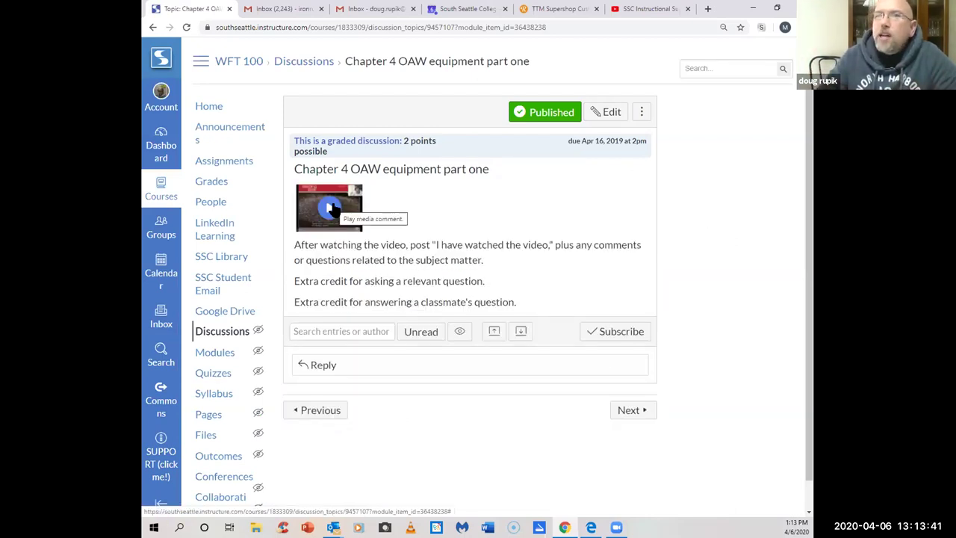
{"action": "left_click", "coordinate": [331, 211]}
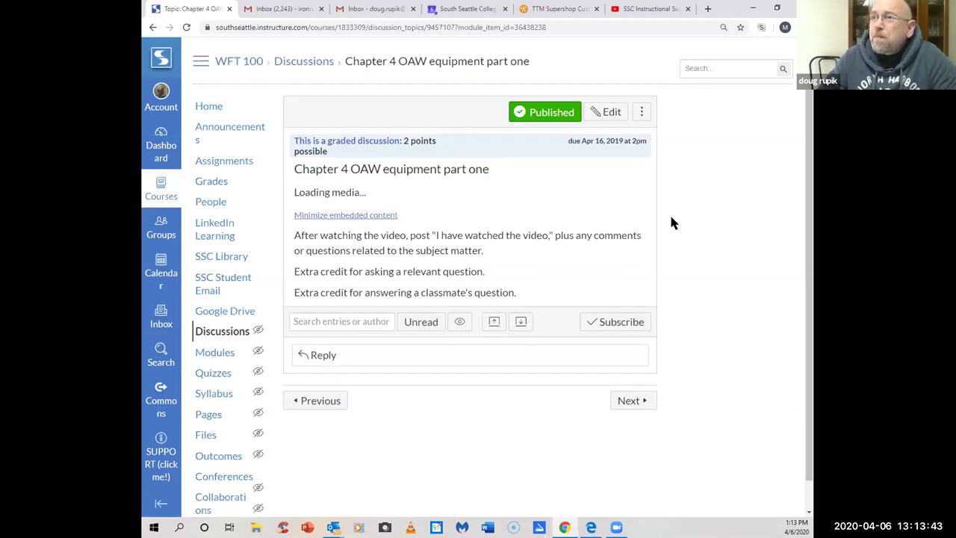
{"action": "scroll", "coordinate": [669, 212], "scroll_direction": "down", "scroll_amount": 1}
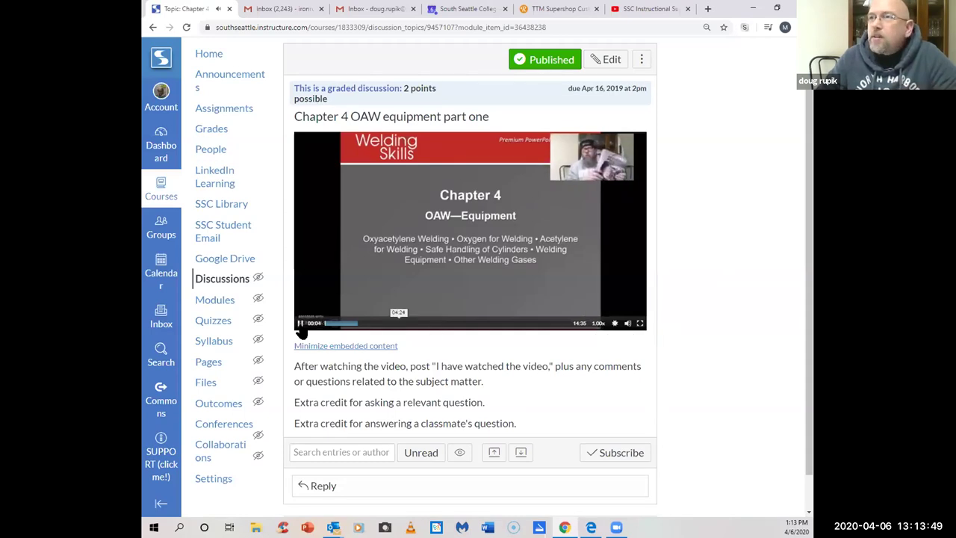
{"action": "key", "text": "space"}
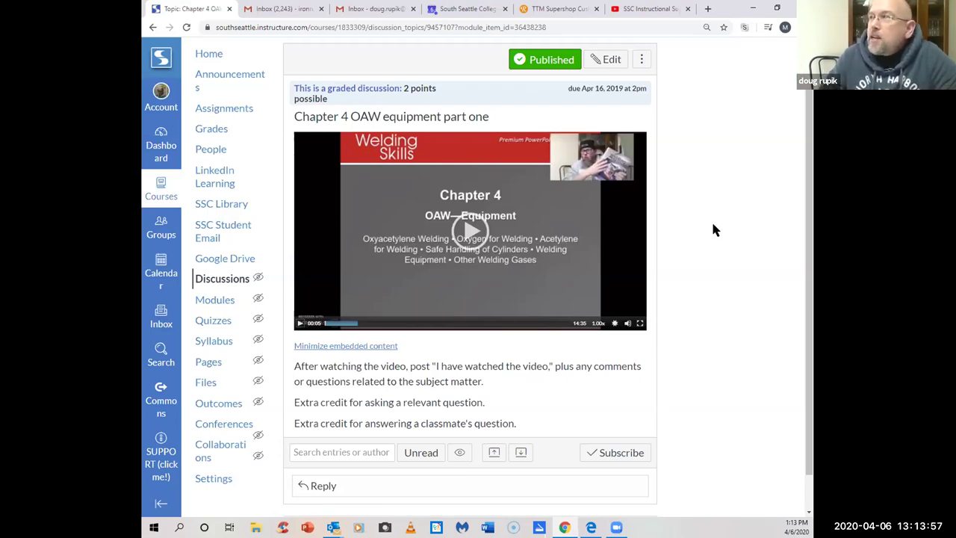
Step: Post the sample reply "fhfdghsfhl;dg;lkjdfd;lkj ddgllkjdglkffdglk agllkkjdlgkjl;gkj" to the Chapter 4 OAW equipment part one discussion
{"action": "scroll", "coordinate": [714, 227], "scroll_direction": "down", "scroll_amount": 1}
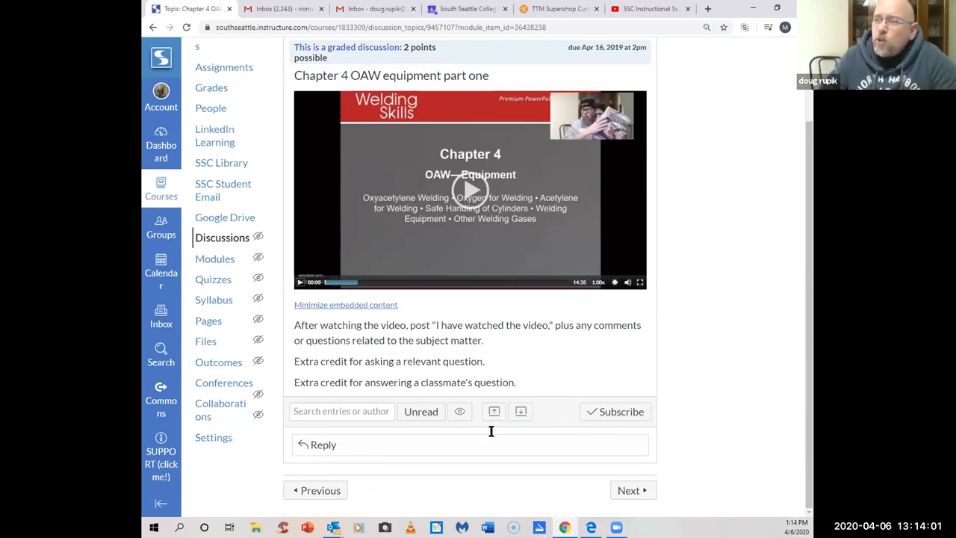
{"action": "left_click", "coordinate": [335, 446]}
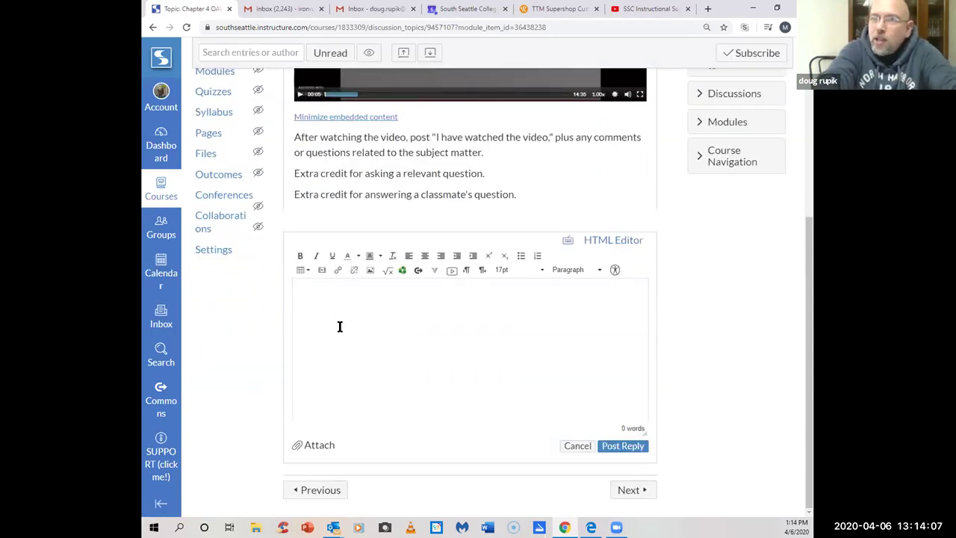
{"action": "left_click", "coordinate": [339, 311]}
{"action": "type", "text": "fh"}
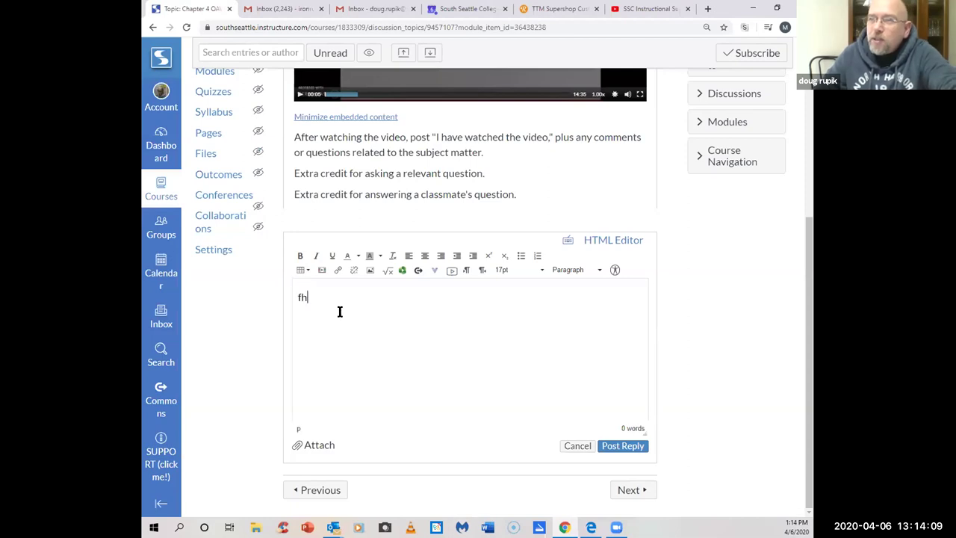
{"action": "type", "text": "fdghsfhl;dg;lkjdfd;lkj ddgllkjdglkffdglk aglkkjdlgkjl;gkj"}
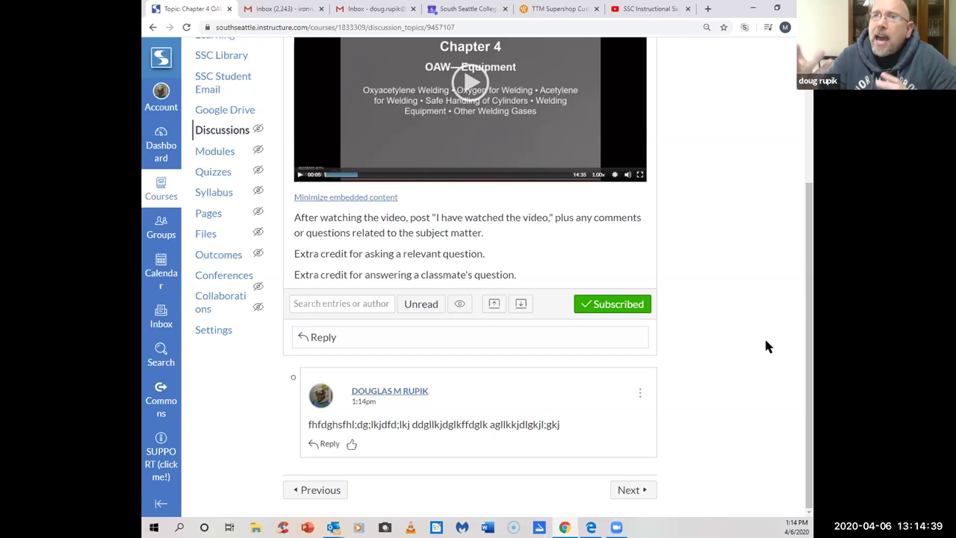
Step: Return to the course home page and open week two's "Study Guide/Homework OAW Equipment and Setup/operation" assignment to read through its questions
{"action": "scroll", "coordinate": [809, 284], "scroll_direction": "up", "scroll_amount": 3}
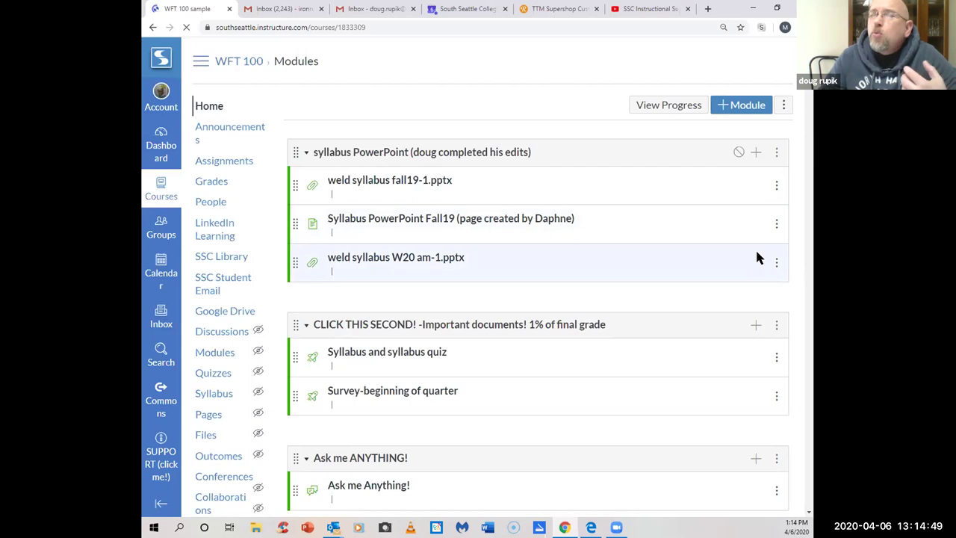
{"action": "scroll", "coordinate": [809, 284], "scroll_direction": "down", "scroll_amount": 2}
{"action": "scroll", "coordinate": [809, 284], "scroll_direction": "down", "scroll_amount": 12}
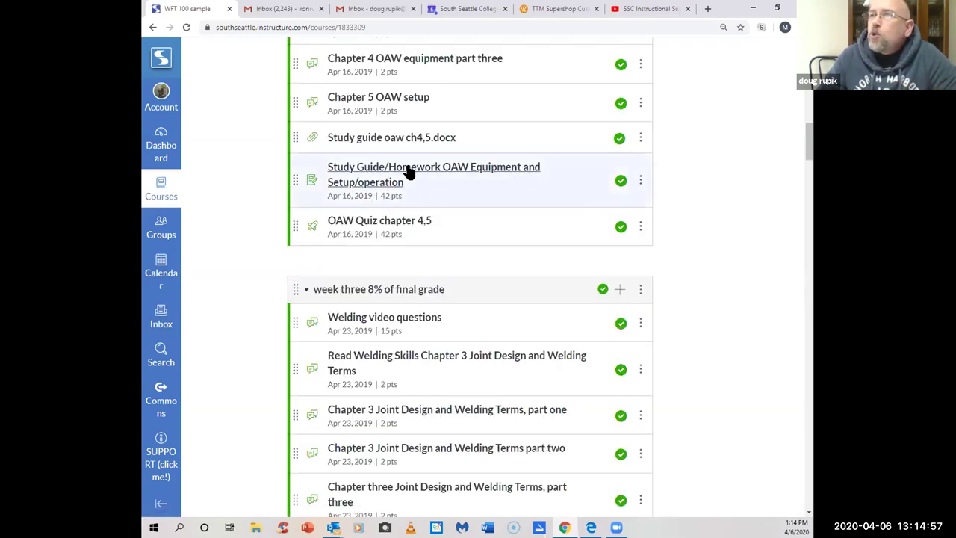
{"action": "left_click", "coordinate": [382, 172]}
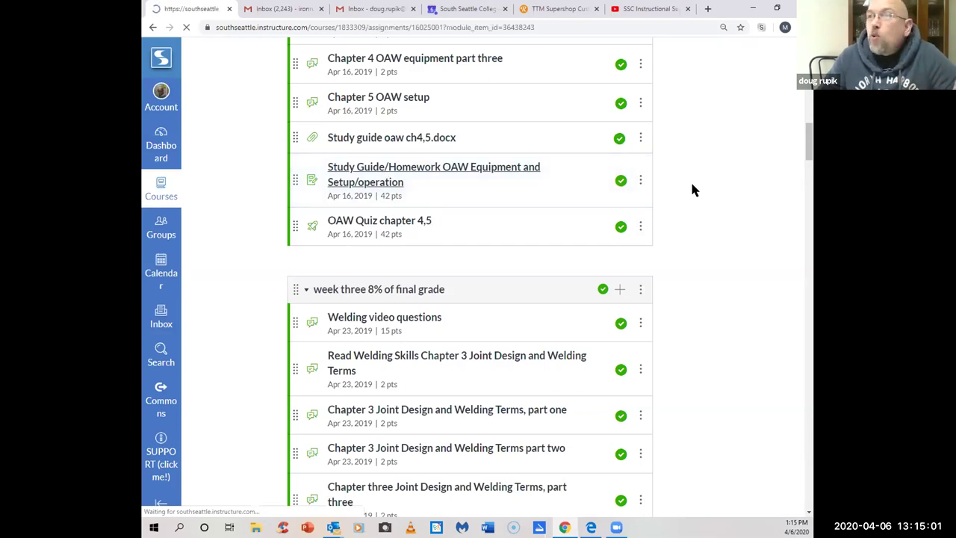
{"action": "scroll", "coordinate": [710, 220], "scroll_direction": "down", "scroll_amount": 3}
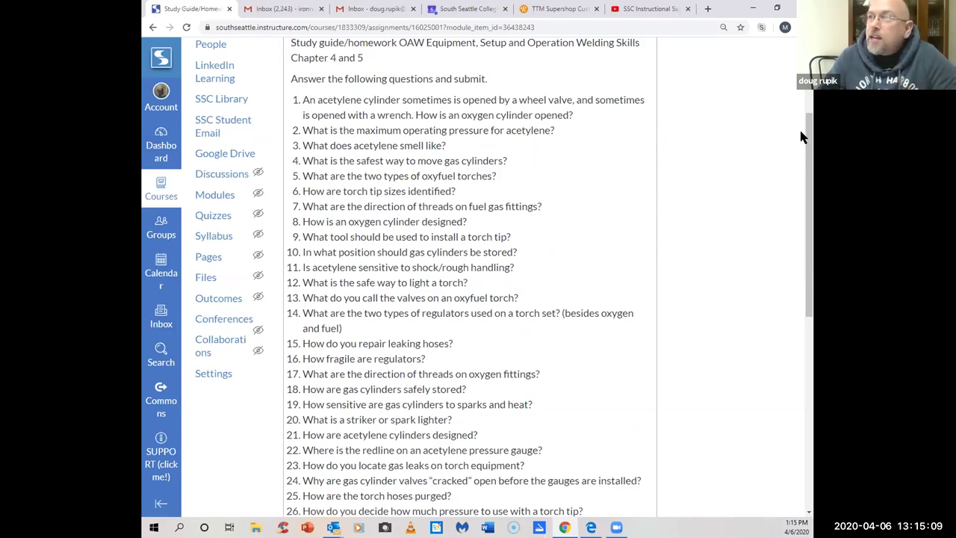
{"action": "left_click_drag", "start_coordinate": [810, 157], "coordinate": [812, 344]}
{"action": "left_click_drag", "start_coordinate": [811, 400], "coordinate": [812, 112]}
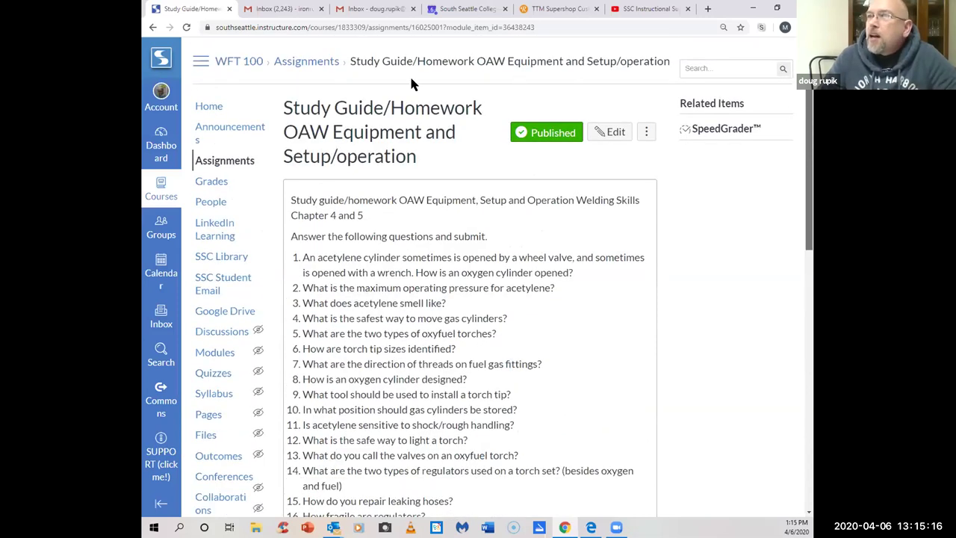
Step: Return to the course home page and play the start of the video in the "CLICK THIS FIRST! Welcome to WFT 100 Spring 2019" announcement
{"action": "left_click", "coordinate": [209, 107]}
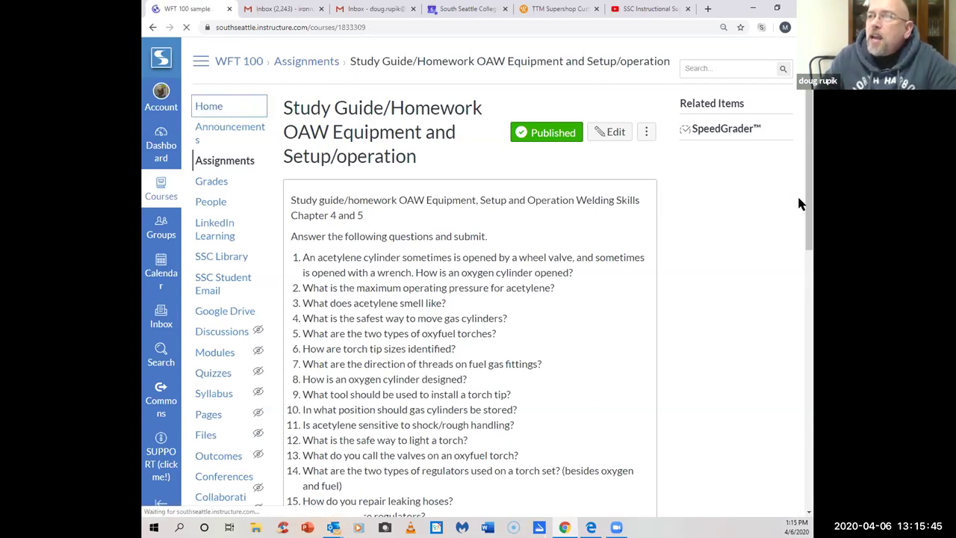
{"action": "scroll", "coordinate": [806, 220], "scroll_direction": "down", "scroll_amount": 4}
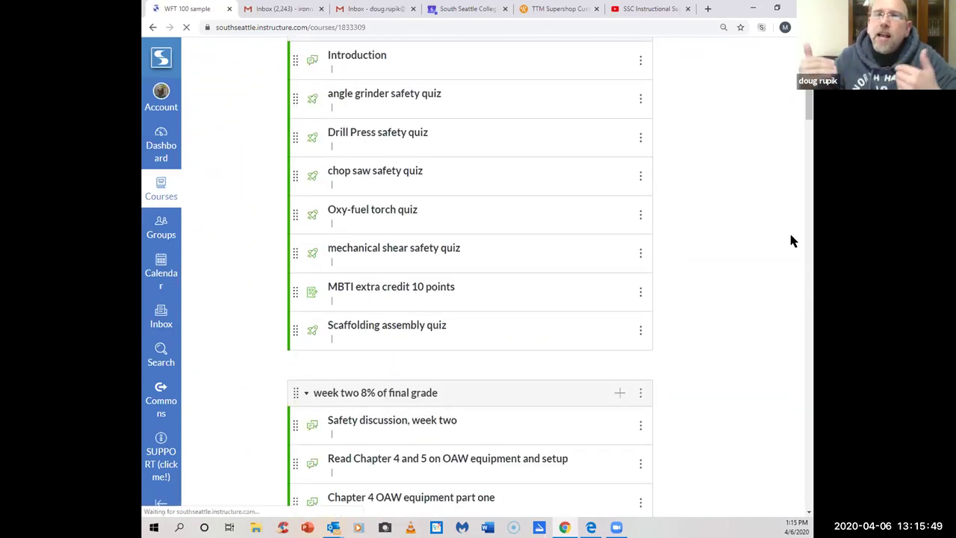
{"action": "scroll", "coordinate": [792, 240], "scroll_direction": "down", "scroll_amount": 1}
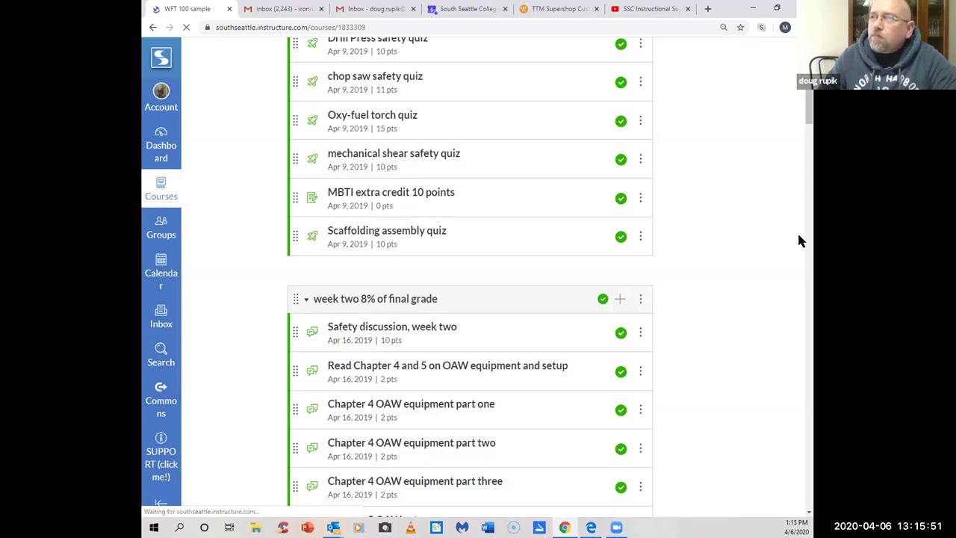
{"action": "scroll", "coordinate": [800, 232], "scroll_direction": "up", "scroll_amount": 8}
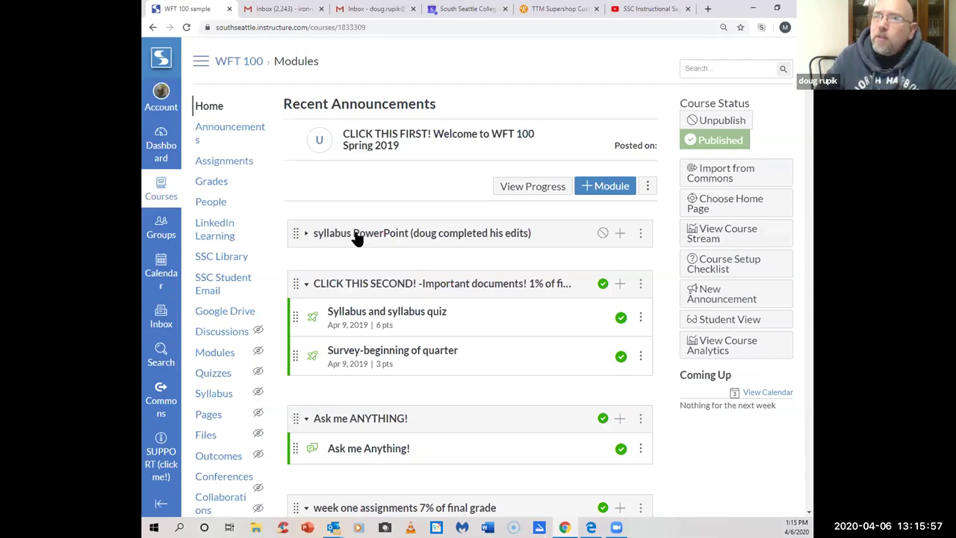
{"action": "left_click", "coordinate": [390, 145]}
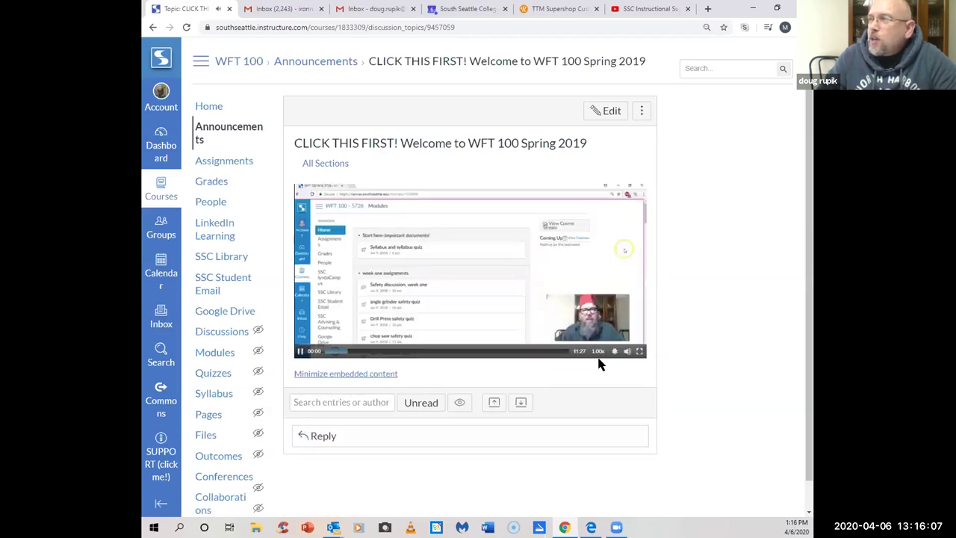
{"action": "mouse_move", "coordinate": [628, 353]}
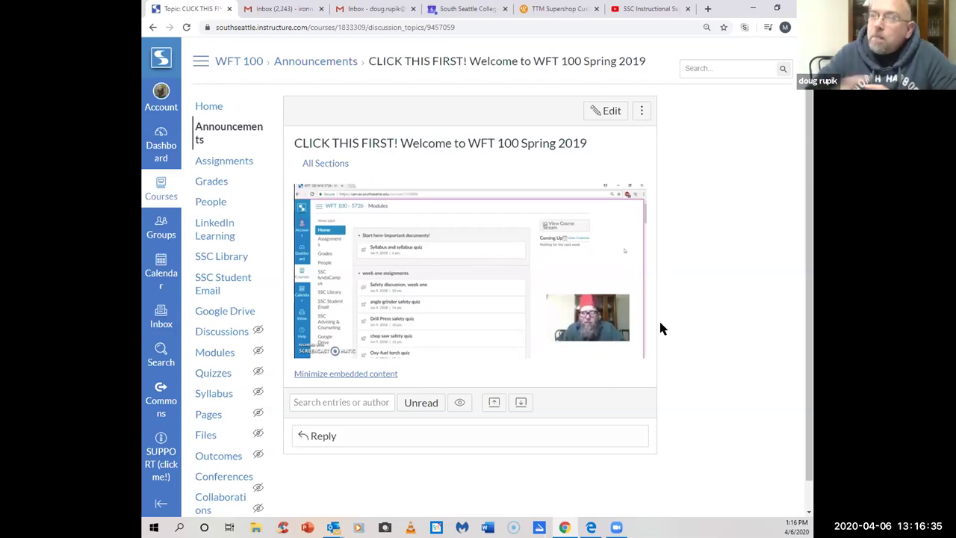
{"action": "mouse_move", "coordinate": [614, 329]}
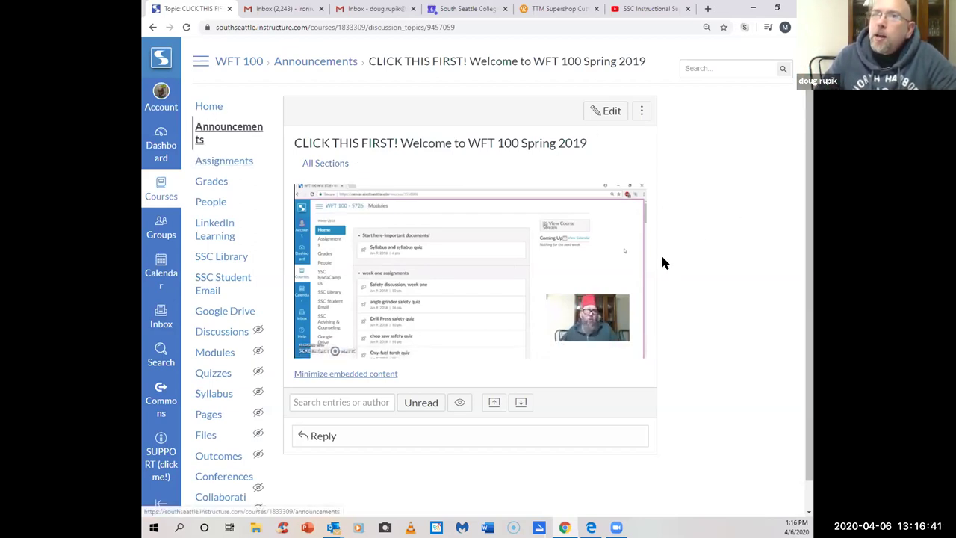
Step: Go back to the course home page and open the "Syllabus and syllabus quiz" in the important documents module
{"action": "left_click", "coordinate": [208, 108]}
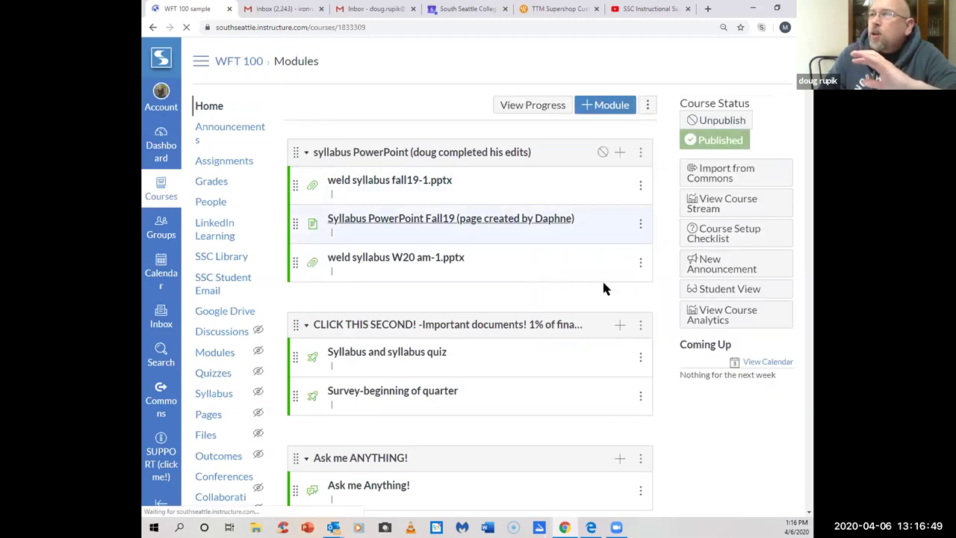
{"action": "scroll", "coordinate": [618, 284], "scroll_direction": "down", "scroll_amount": 3}
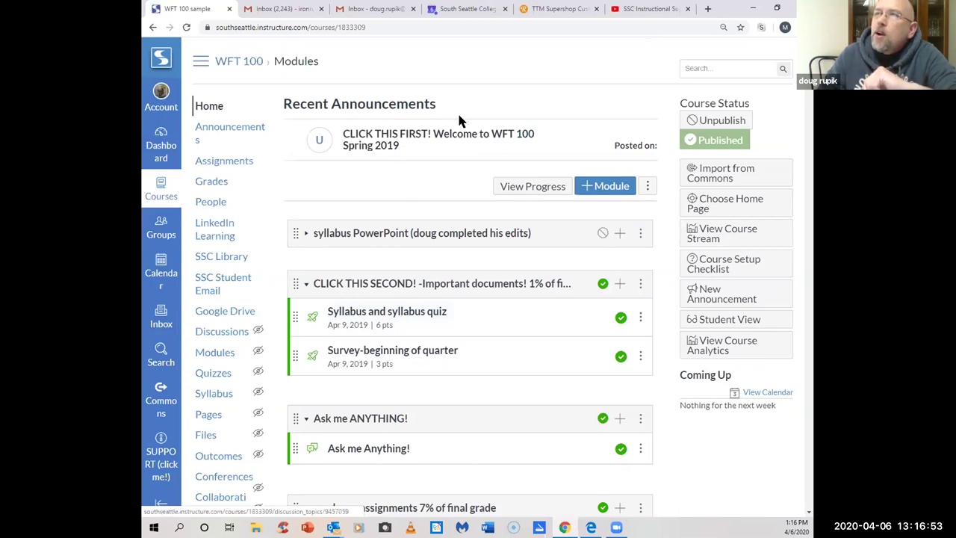
{"action": "scroll", "coordinate": [404, 134], "scroll_direction": "down", "scroll_amount": 1}
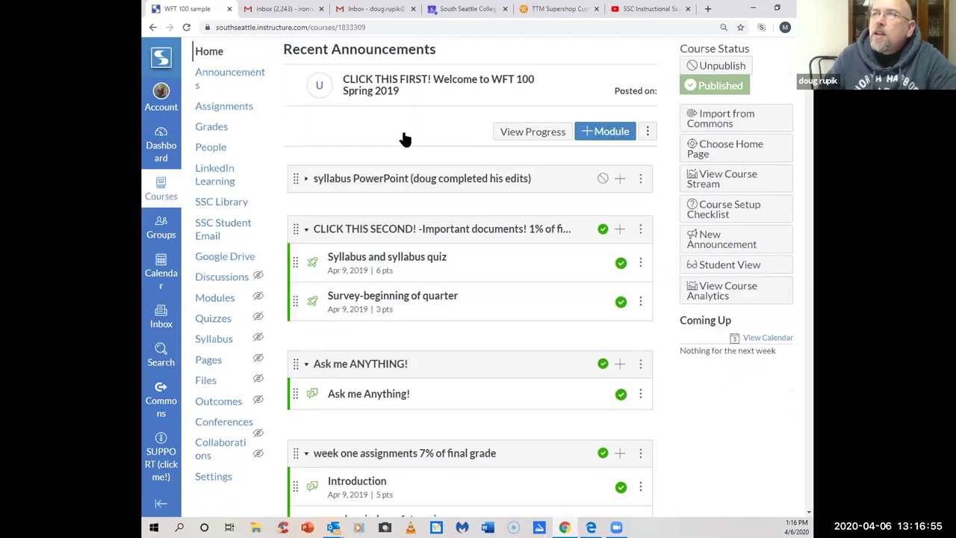
{"action": "scroll", "coordinate": [404, 139], "scroll_direction": "down", "scroll_amount": 2}
{"action": "left_click", "coordinate": [410, 155]}
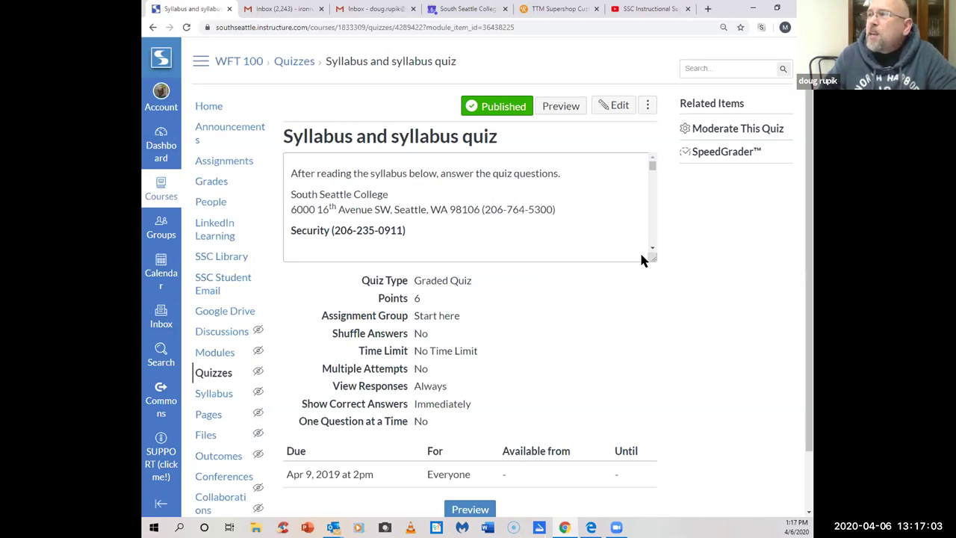
Step: Enlarge the quiz's instructions box to look through the syllabus, and open a preview of the quiz
{"action": "left_click_drag", "start_coordinate": [650, 256], "coordinate": [680, 448]}
{"action": "left_click_drag", "start_coordinate": [654, 187], "coordinate": [654, 329]}
{"action": "left_click_drag", "start_coordinate": [808, 190], "coordinate": [808, 298]}
{"action": "left_click", "coordinate": [468, 444]}
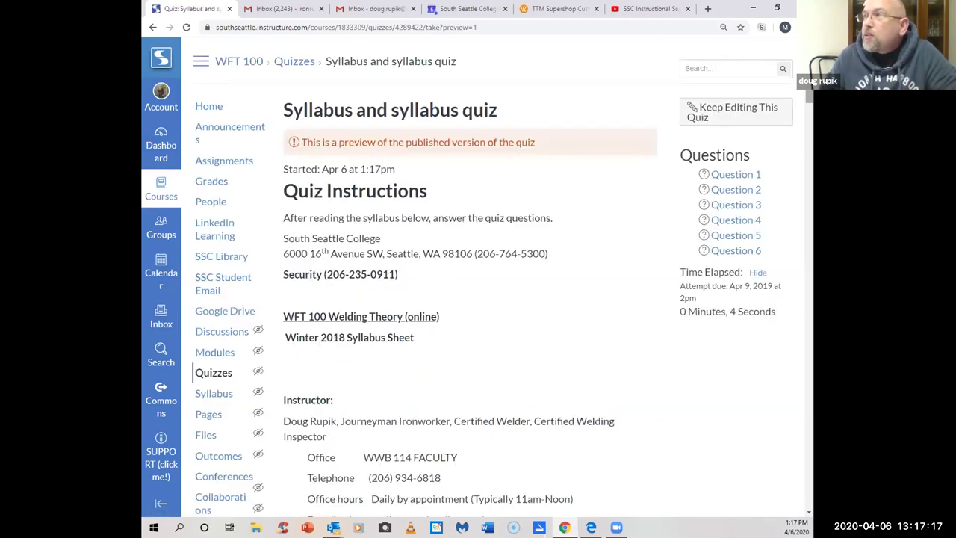
Step: Read through the syllabus and the first questions in the quiz preview, and return to the beginning of the page
{"action": "scroll", "coordinate": [812, 129], "scroll_direction": "down", "scroll_amount": 2}
{"action": "scroll", "coordinate": [812, 129], "scroll_direction": "down", "scroll_amount": 20}
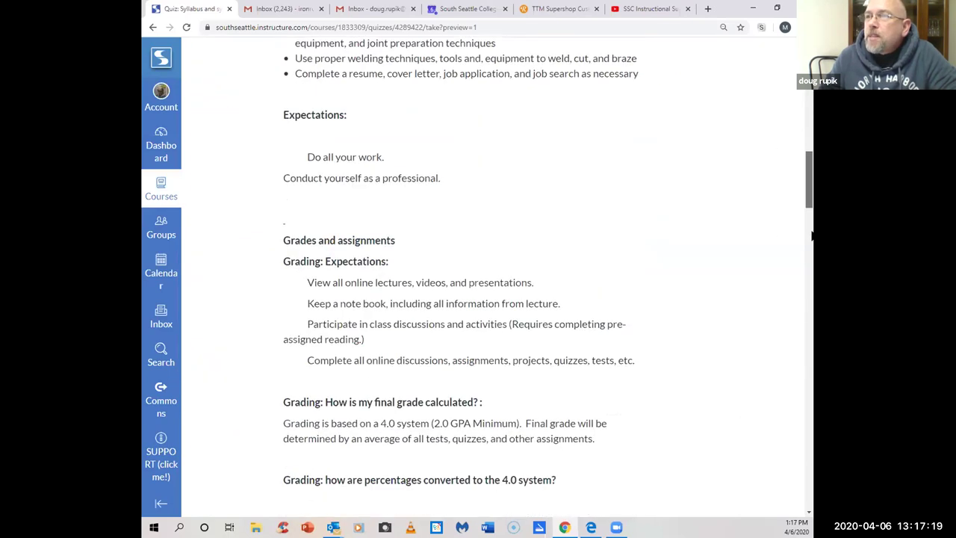
{"action": "scroll", "coordinate": [811, 349], "scroll_direction": "down", "scroll_amount": 15}
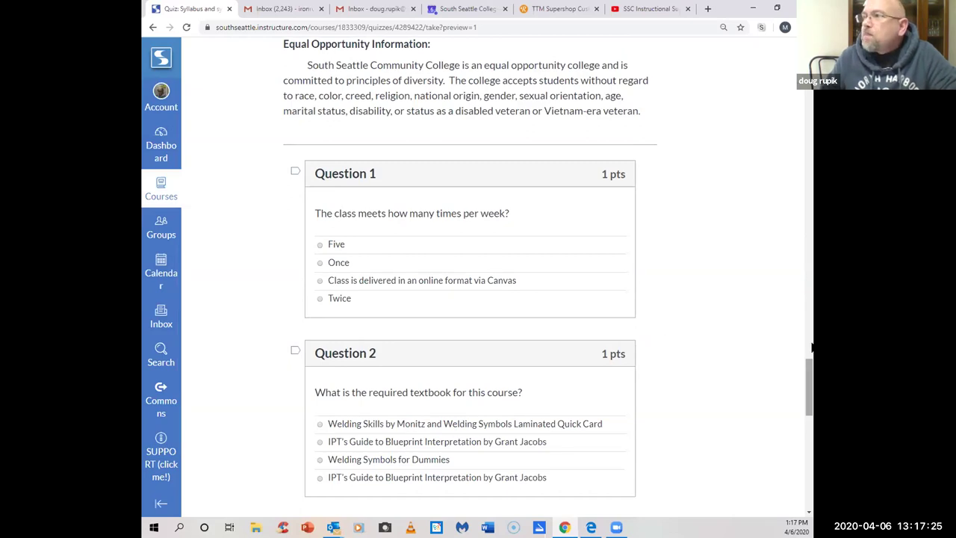
{"action": "scroll", "coordinate": [523, 224], "scroll_direction": "up", "scroll_amount": 20}
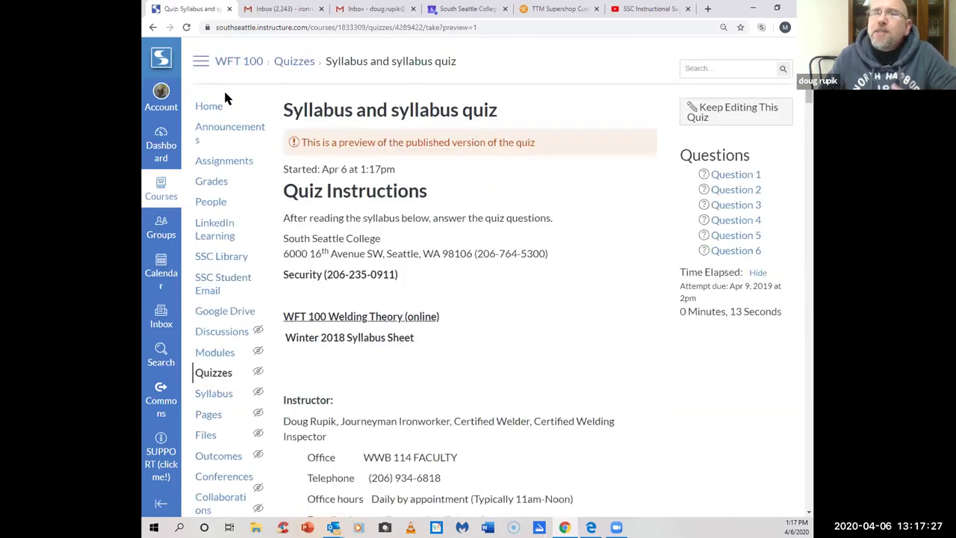
Step: Return to the course home page and switch the WFT 100 course to Student View
{"action": "left_click", "coordinate": [213, 109]}
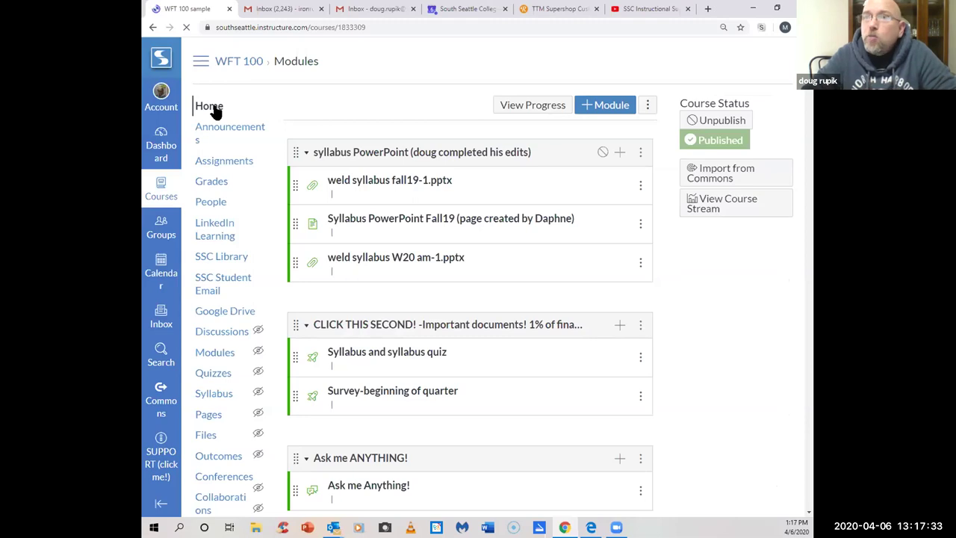
{"action": "scroll", "coordinate": [215, 112], "scroll_direction": "down", "scroll_amount": 2}
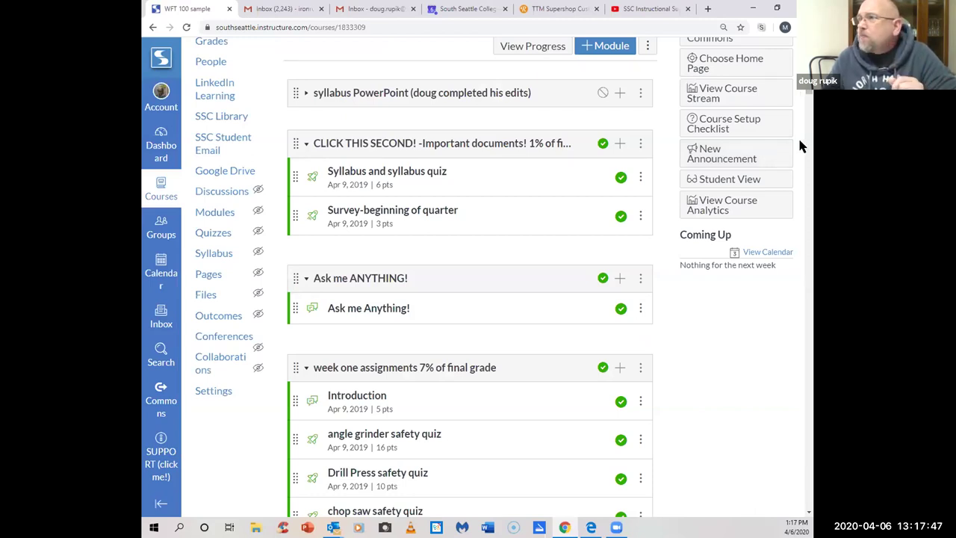
{"action": "left_click", "coordinate": [765, 179]}
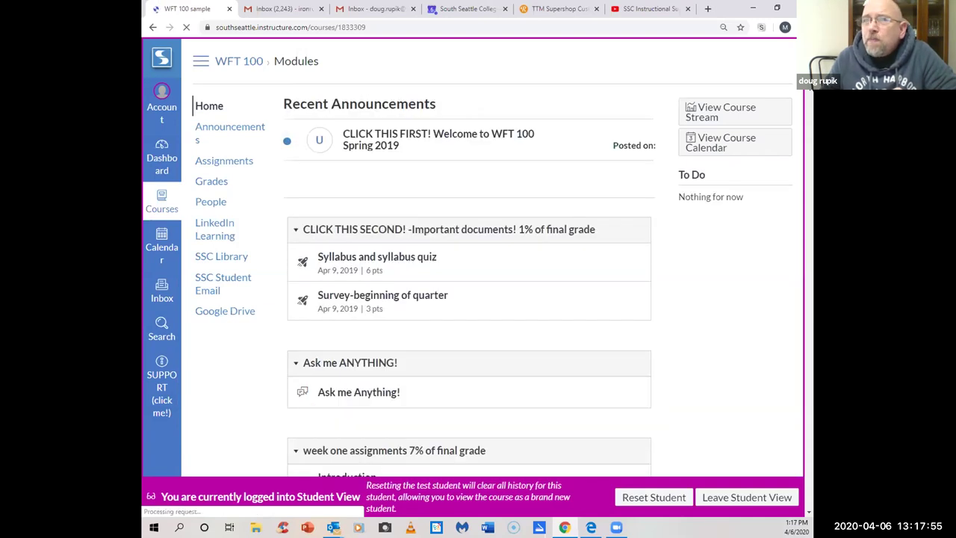
Step: Look over the welcome announcement, important documents and week one modules as a student sees them
{"action": "scroll", "coordinate": [469, 299], "scroll_direction": "down", "scroll_amount": 1}
{"action": "scroll", "coordinate": [470, 299], "scroll_direction": "up", "scroll_amount": 1}
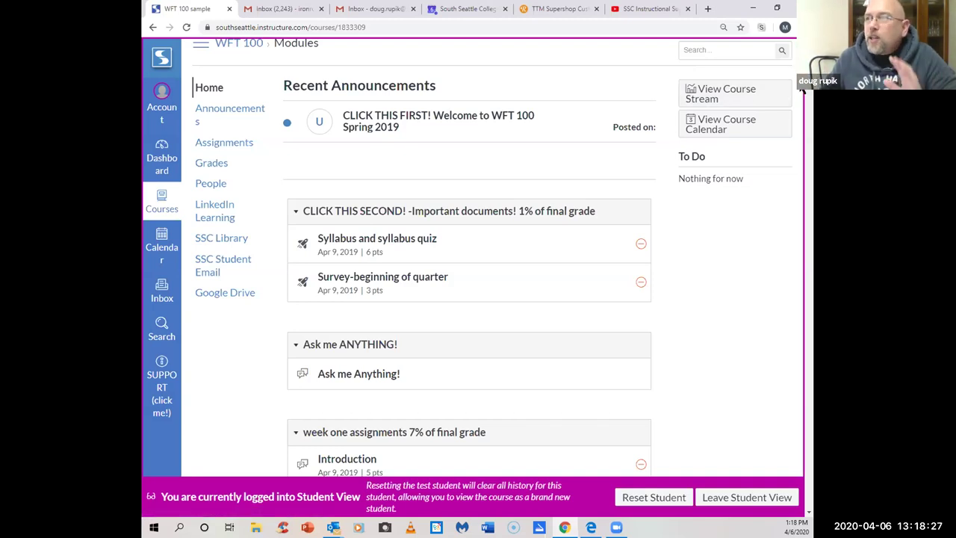
{"action": "scroll", "coordinate": [469, 299], "scroll_direction": "down", "scroll_amount": 2}
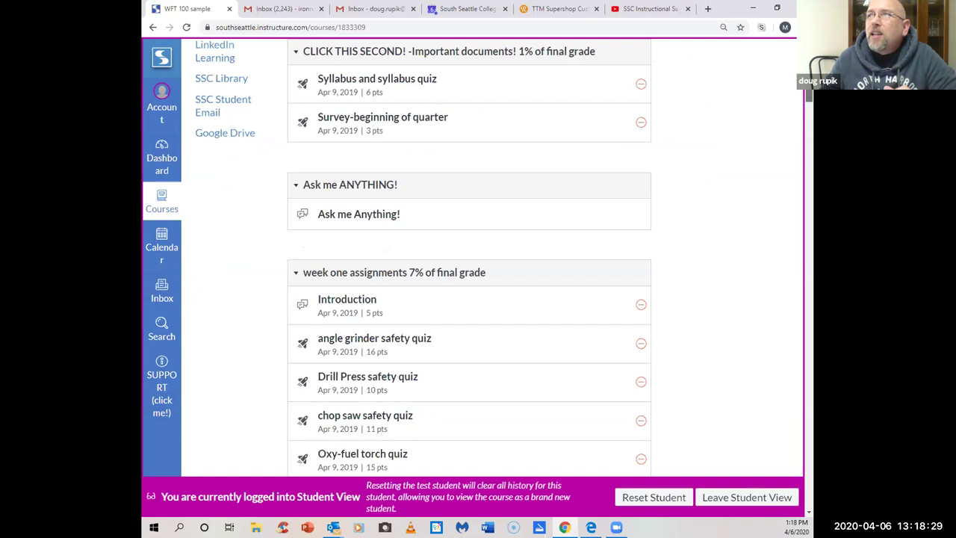
{"action": "scroll", "coordinate": [469, 299], "scroll_direction": "up", "scroll_amount": 3}
{"action": "scroll", "coordinate": [469, 299], "scroll_direction": "down", "scroll_amount": 1}
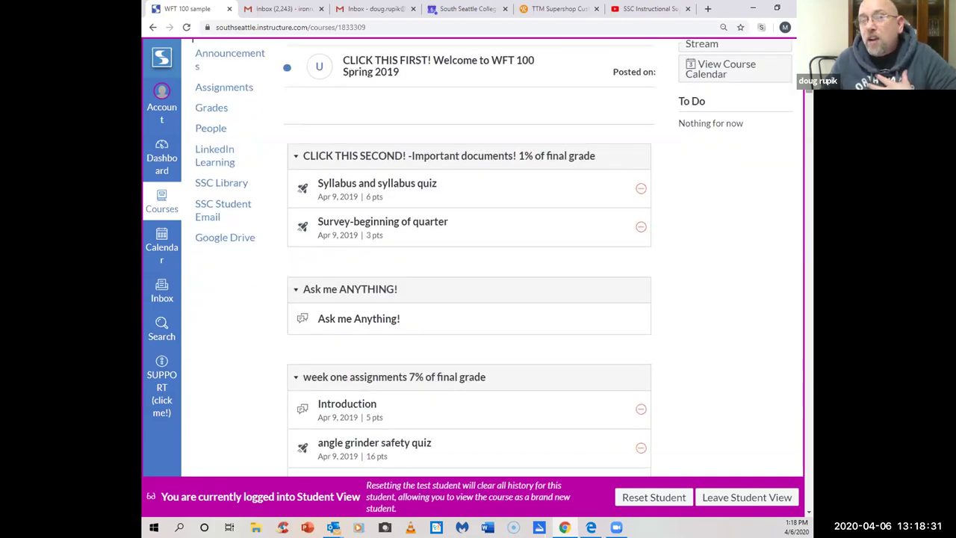
{"action": "left_click_drag", "start_coordinate": [808, 86], "coordinate": [809, 45]}
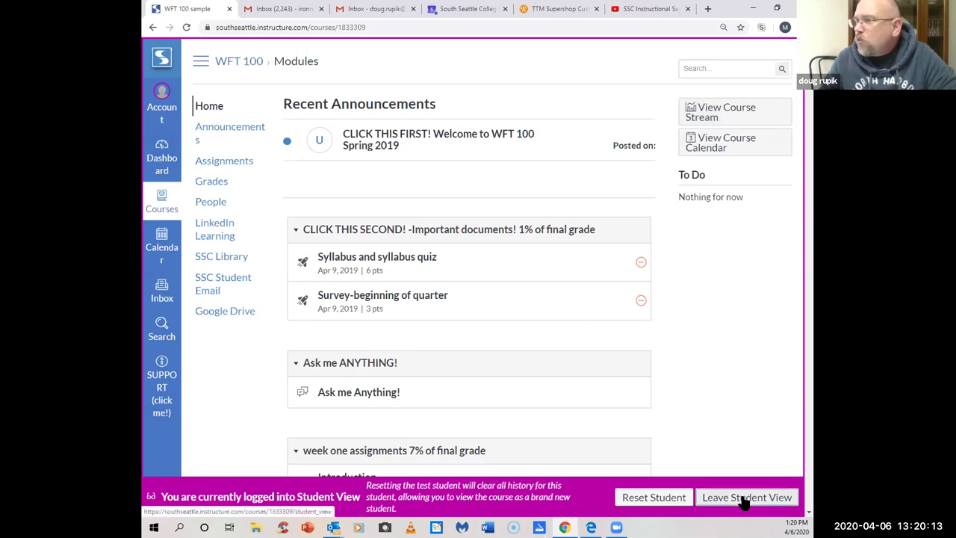
Step: Leave Student View and open the "WFT 127 sample" course from the course list
{"action": "left_click", "coordinate": [161, 208]}
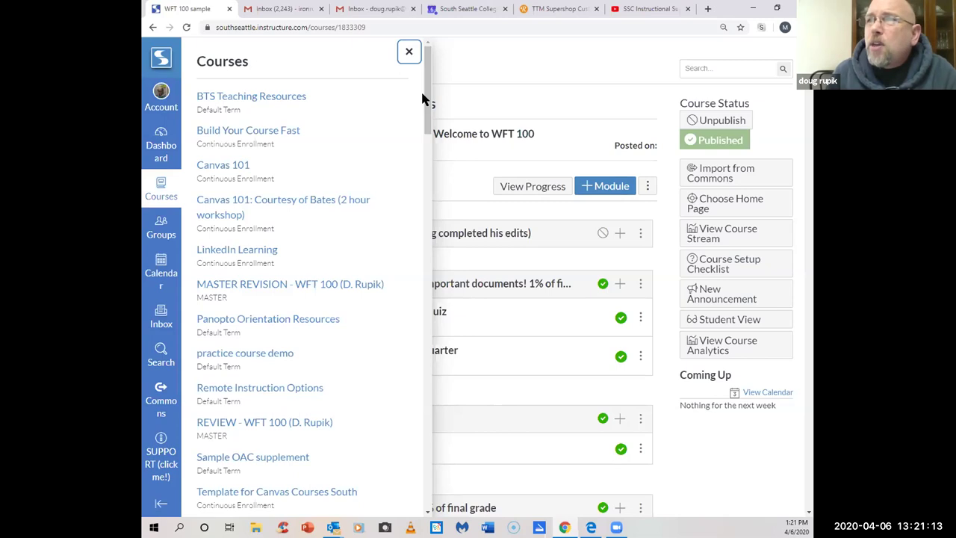
{"action": "scroll", "coordinate": [430, 100], "scroll_direction": "down", "scroll_amount": 2}
{"action": "left_click_drag", "start_coordinate": [431, 100], "coordinate": [432, 379]}
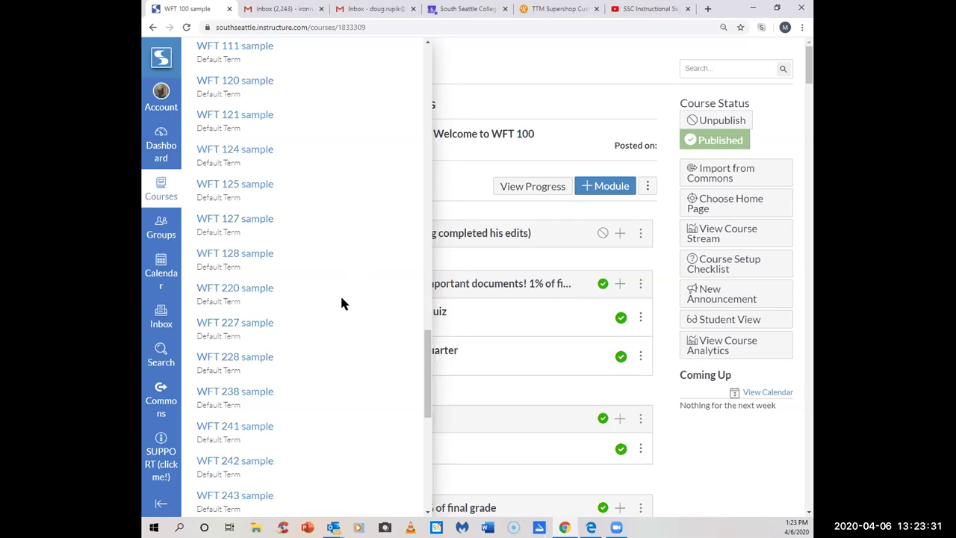
{"action": "left_click", "coordinate": [253, 219]}
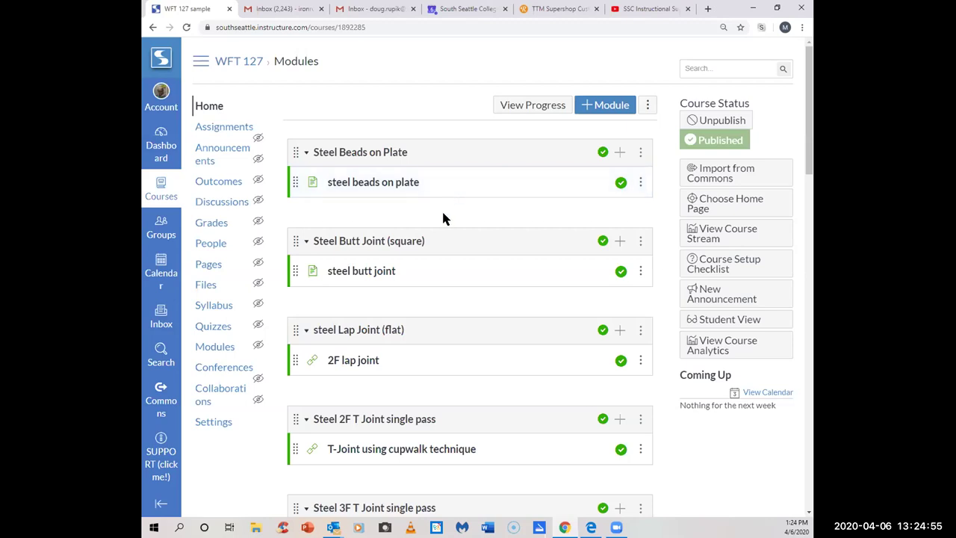
Step: Open the "steel beads on plate" page, play its TIG welding video from about 2:56 and lower the sound
{"action": "left_click", "coordinate": [378, 188]}
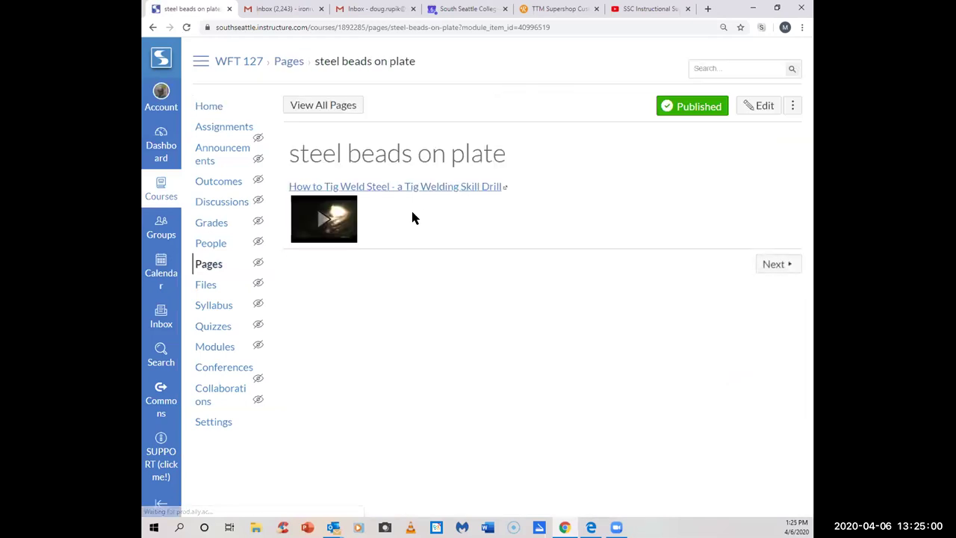
{"action": "left_click", "coordinate": [323, 221]}
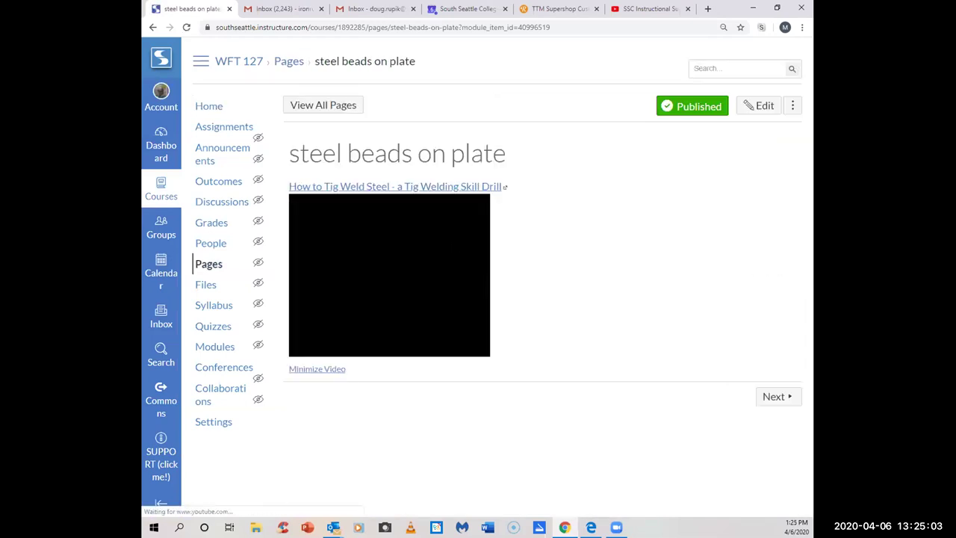
{"action": "left_click", "coordinate": [378, 290]}
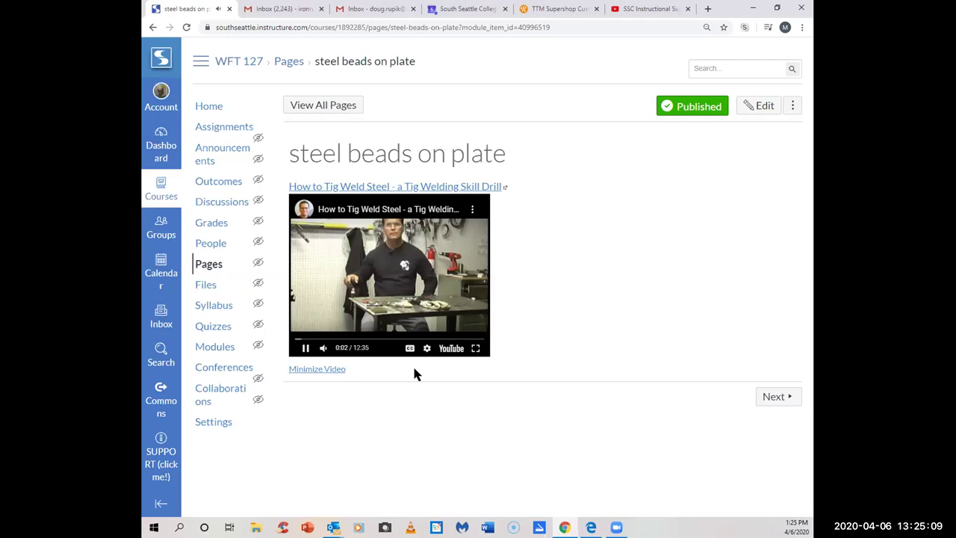
{"action": "left_click", "coordinate": [340, 340]}
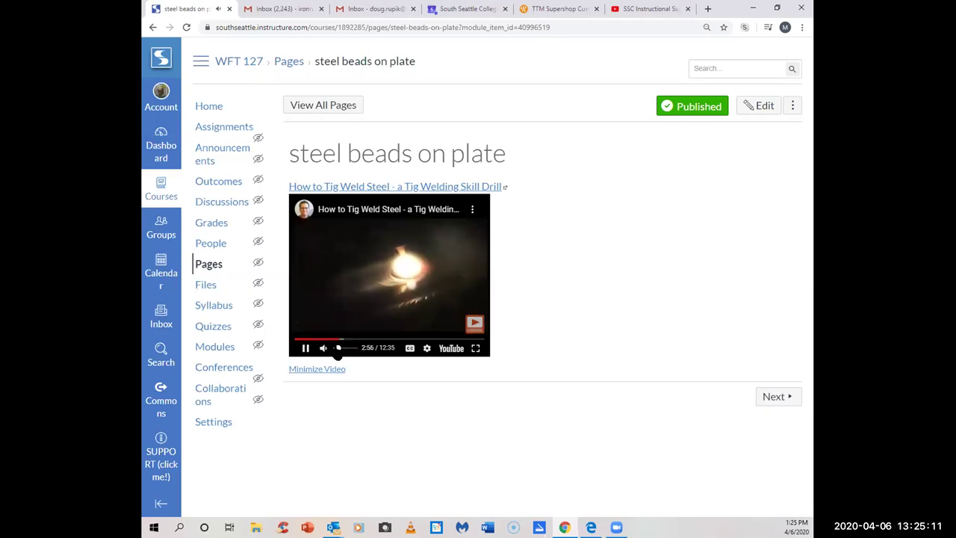
{"action": "left_click_drag", "start_coordinate": [338, 349], "coordinate": [334, 349]}
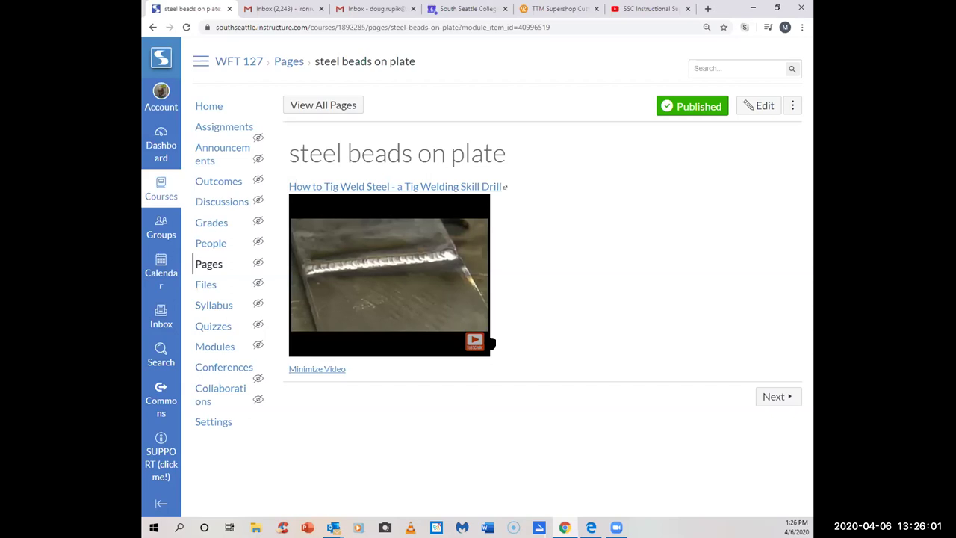
Step: Continue to the "steel butt joint" page, and return to the WFT 127 home page to look over its modules
{"action": "left_click", "coordinate": [779, 400]}
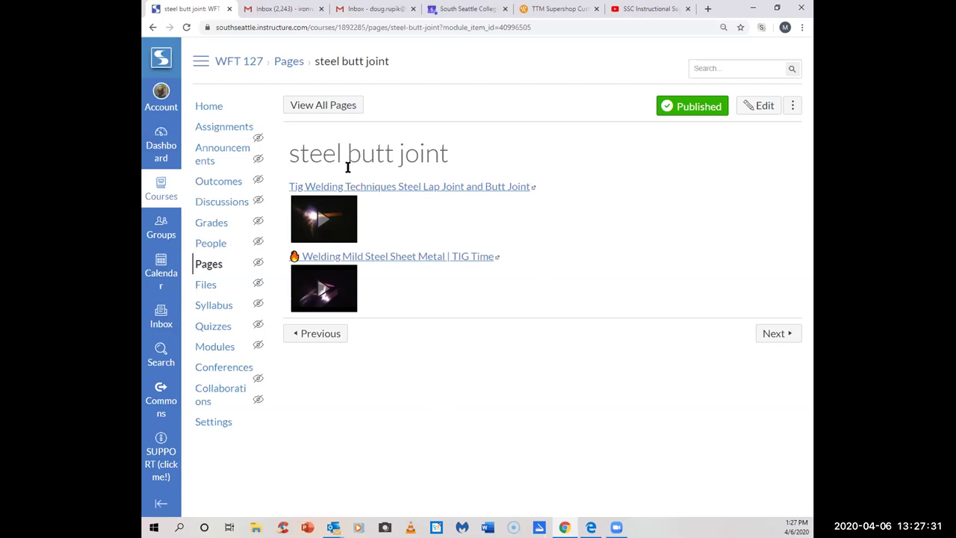
{"action": "left_click", "coordinate": [208, 109]}
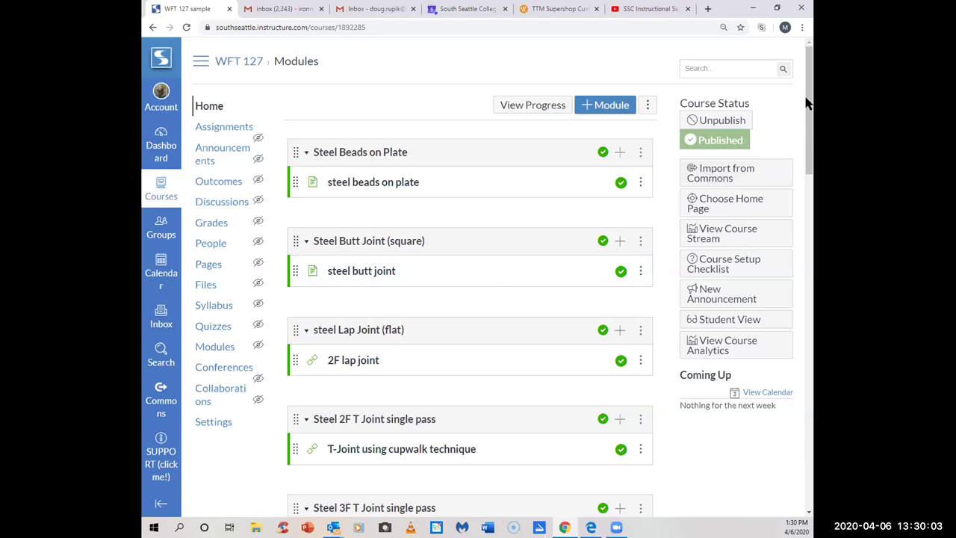
{"action": "left_click_drag", "start_coordinate": [808, 115], "coordinate": [802, 79]}
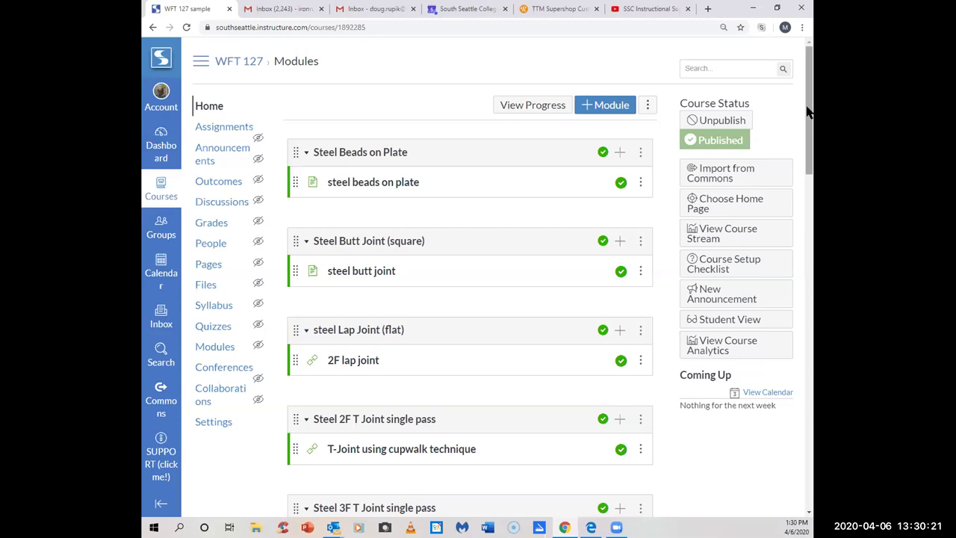
{"action": "left_click_drag", "start_coordinate": [807, 111], "coordinate": [807, 86]}
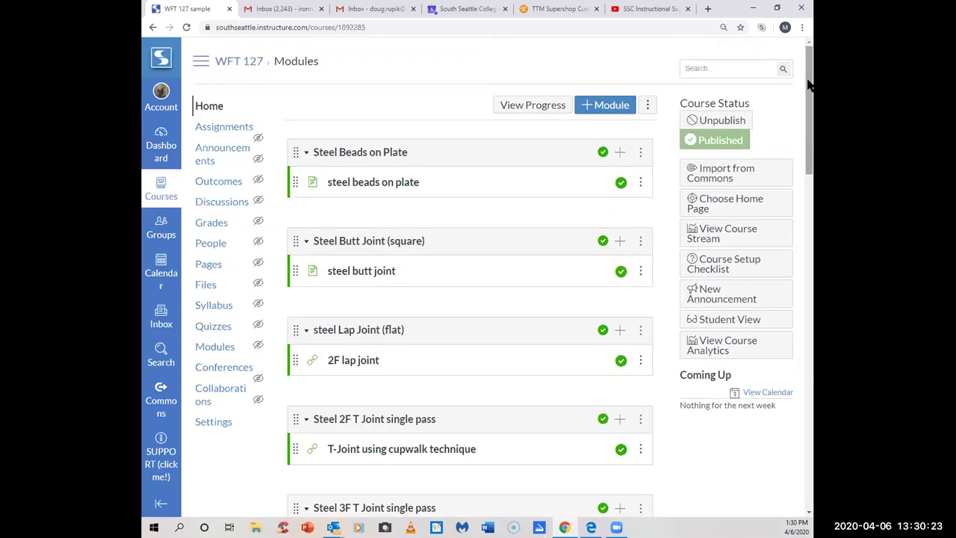
Step: Browse the course list as far as the sample courses and close it
{"action": "left_click", "coordinate": [160, 193]}
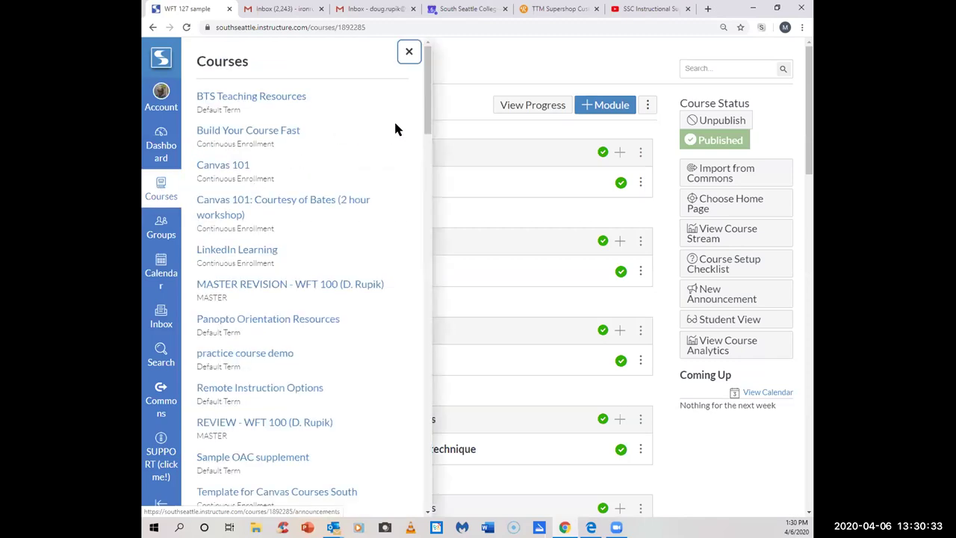
{"action": "left_click_drag", "start_coordinate": [427, 90], "coordinate": [431, 345]}
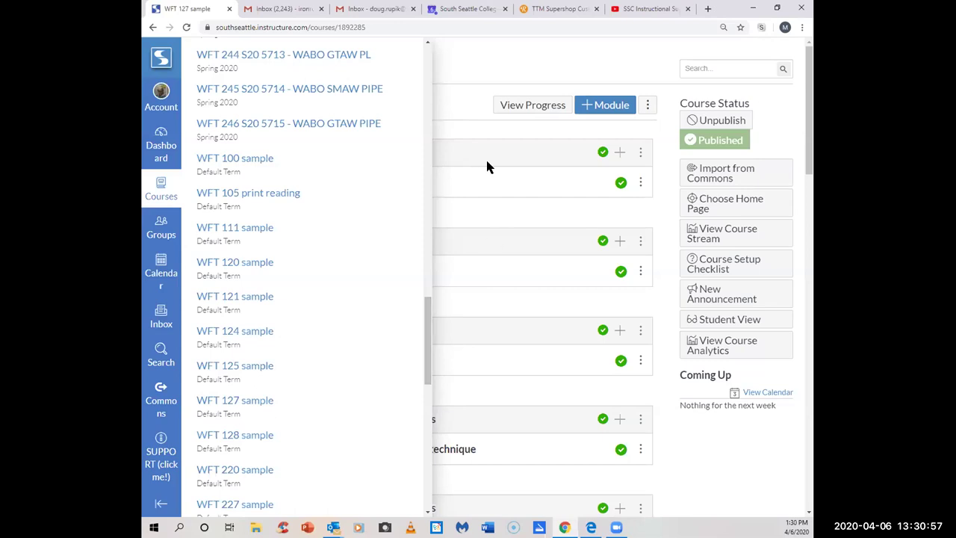
{"action": "left_click", "coordinate": [470, 68]}
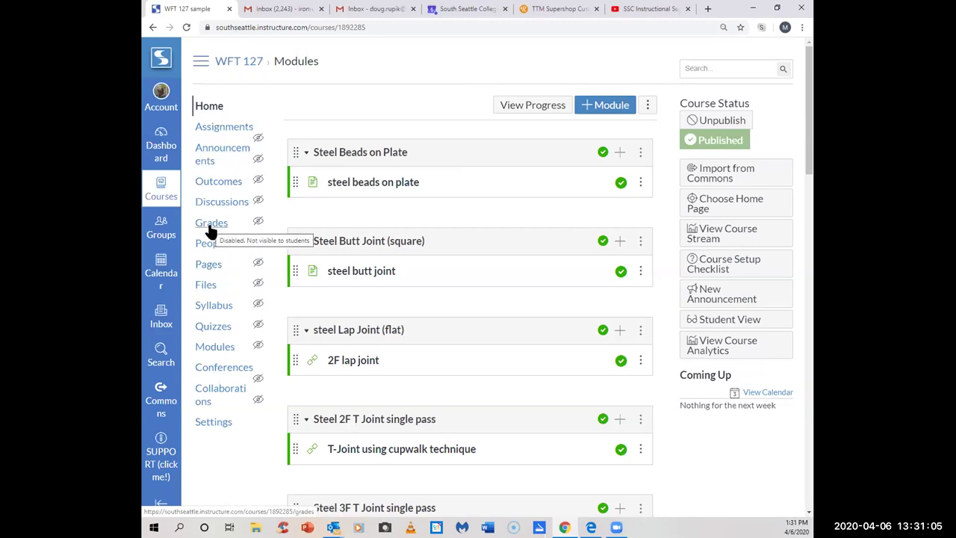
Step: Open the "WFT 105 print reading" course from the course list and go to its gradebook
{"action": "left_click", "coordinate": [160, 196]}
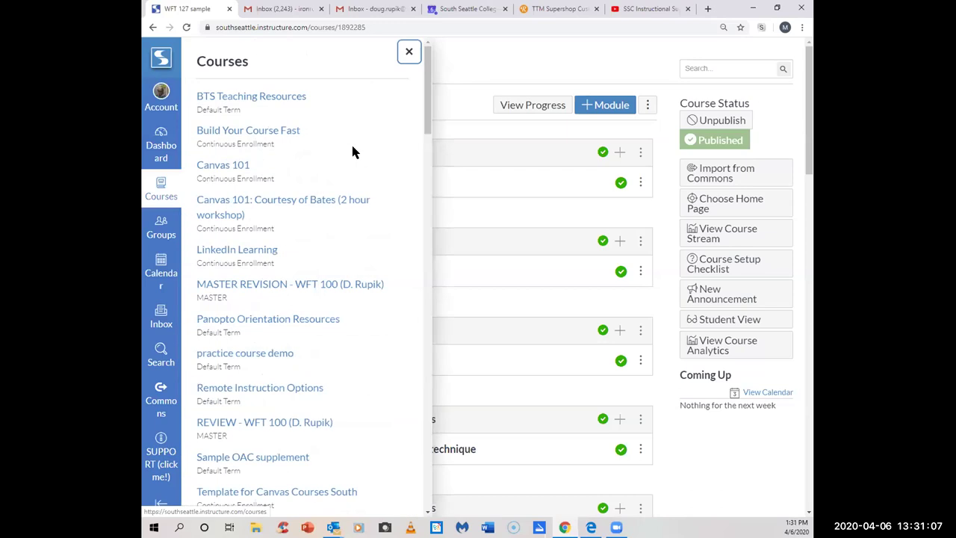
{"action": "scroll", "coordinate": [363, 176], "scroll_direction": "down", "scroll_amount": 13}
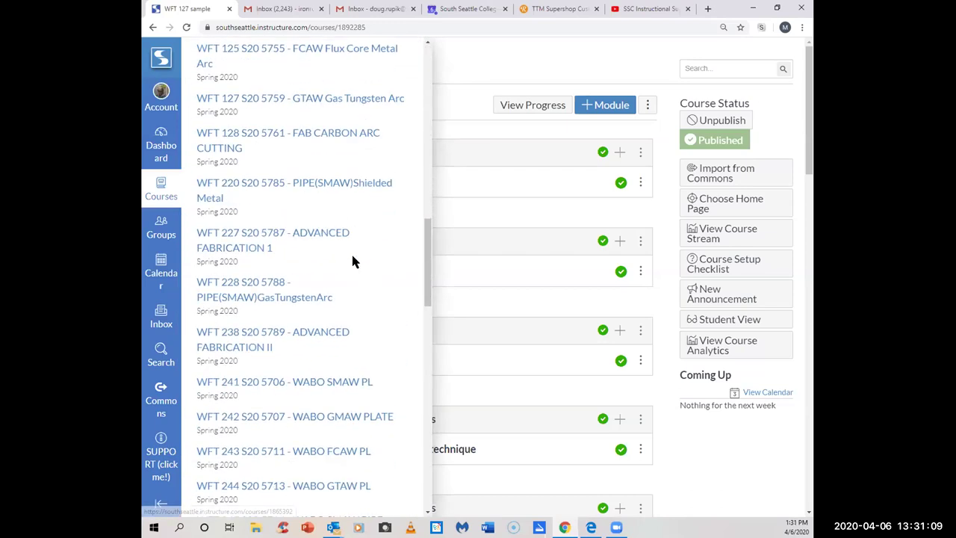
{"action": "scroll", "coordinate": [352, 260], "scroll_direction": "down", "scroll_amount": 5}
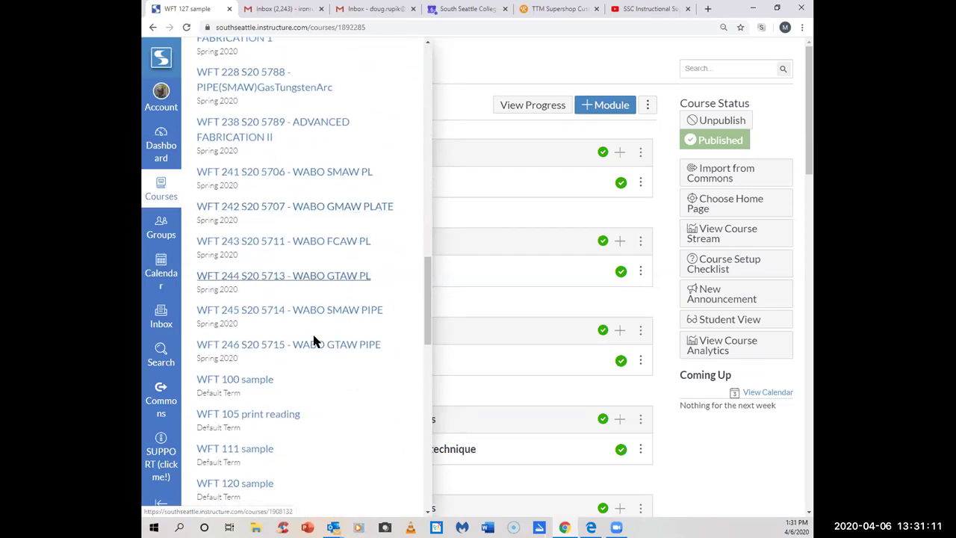
{"action": "left_click", "coordinate": [260, 416]}
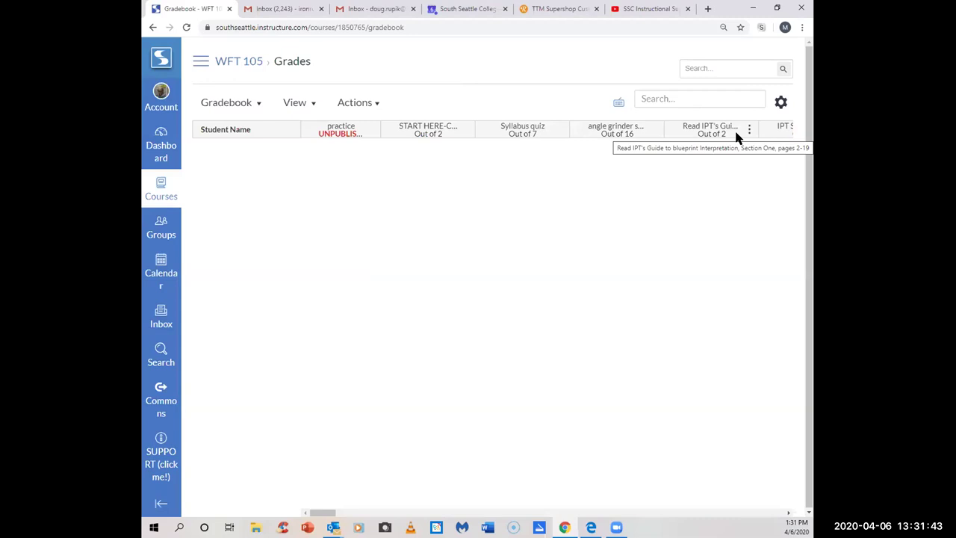
Step: Look across the gradebook's assignment and quiz columns, and return to the first columns
{"action": "left_click_drag", "start_coordinate": [317, 513], "coordinate": [335, 512]}
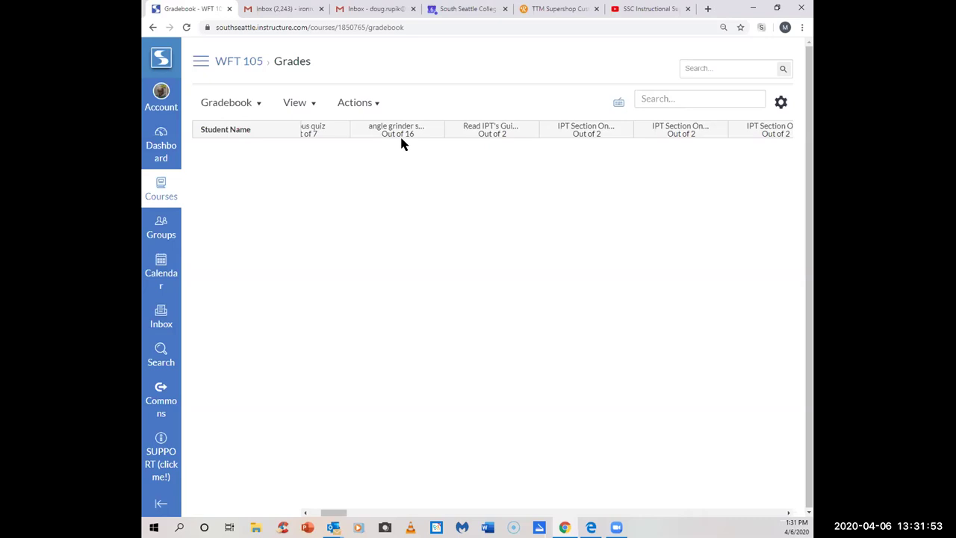
{"action": "left_click_drag", "start_coordinate": [337, 514], "coordinate": [445, 527]}
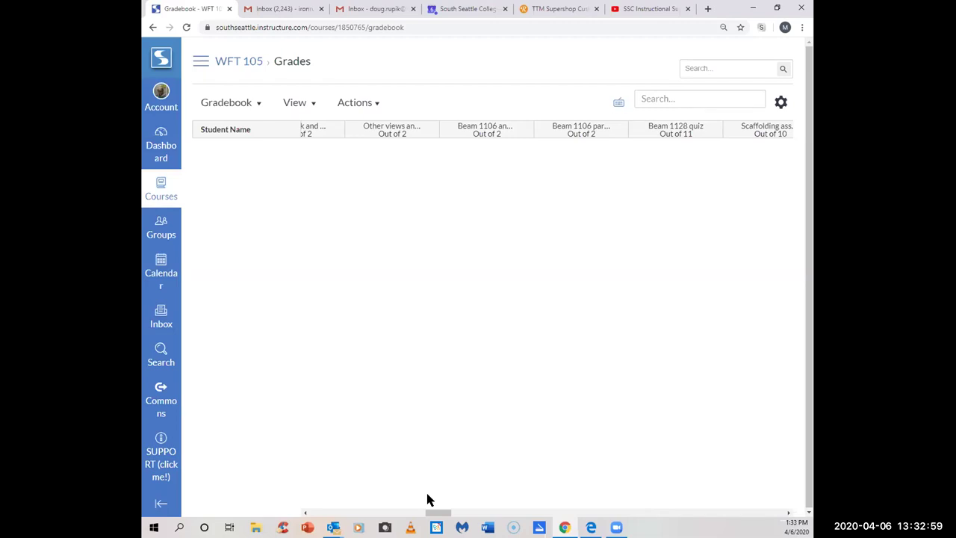
{"action": "left_click_drag", "start_coordinate": [445, 512], "coordinate": [316, 508]}
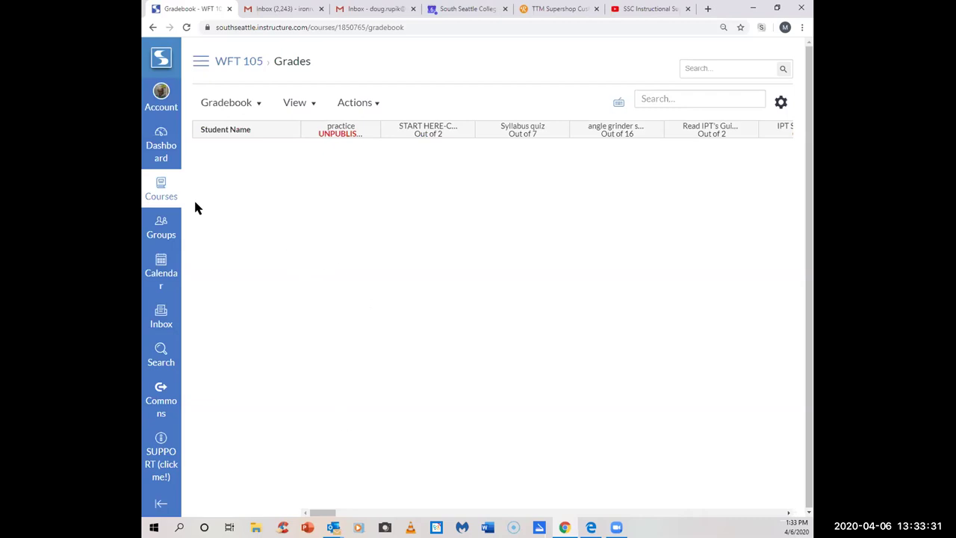
Step: Go back to the WFT 105 home page and look over its introductory and Cascade Hall blueprint modules
{"action": "left_click", "coordinate": [163, 193]}
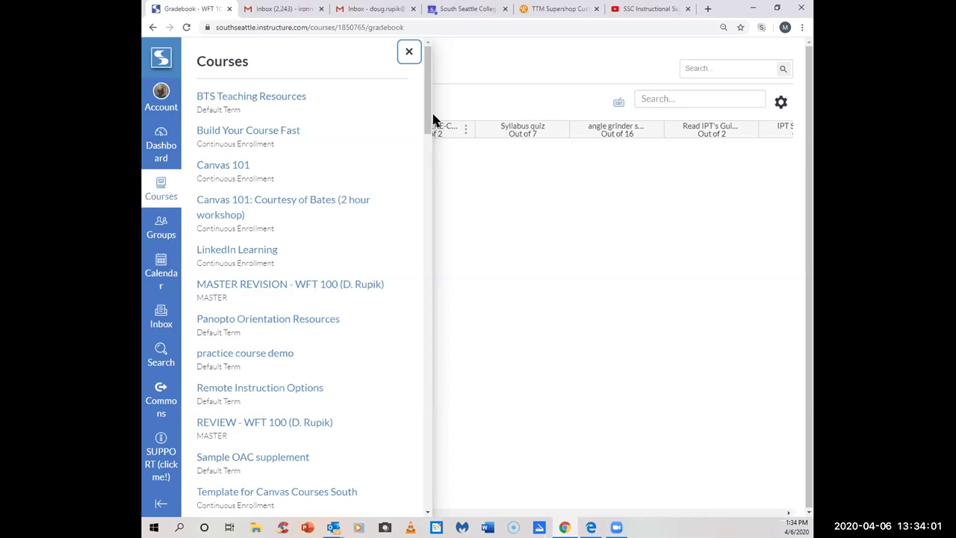
{"action": "left_click", "coordinate": [590, 271]}
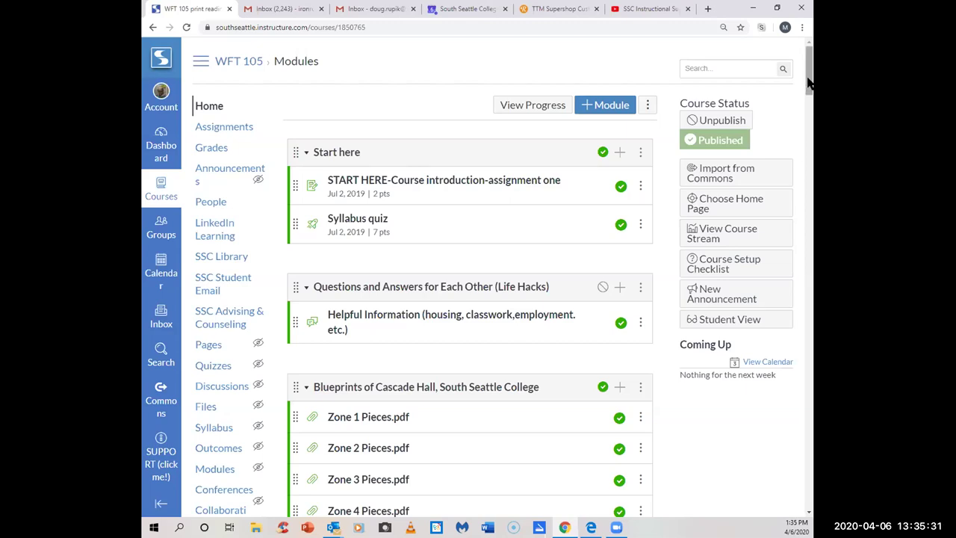
{"action": "left_click_drag", "start_coordinate": [809, 83], "coordinate": [808, 91]}
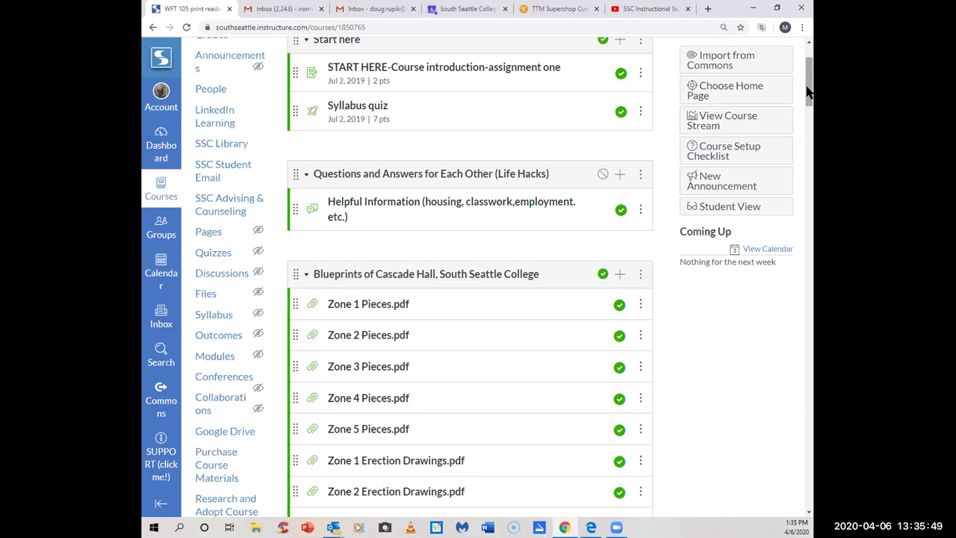
Step: Open the "IPT Section One, types of drawings" assignment in the week one module and play its embedded video
{"action": "left_click_drag", "start_coordinate": [812, 97], "coordinate": [809, 154]}
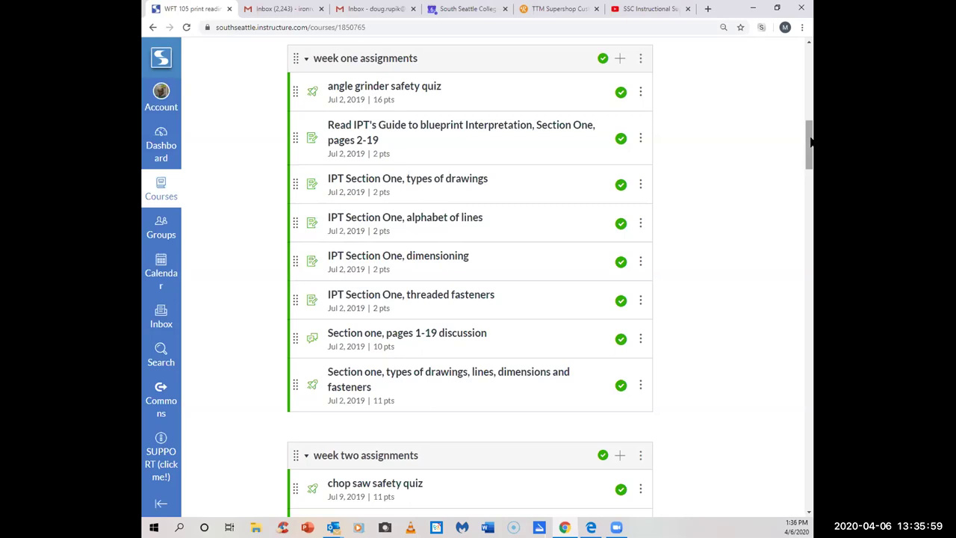
{"action": "left_click", "coordinate": [433, 184]}
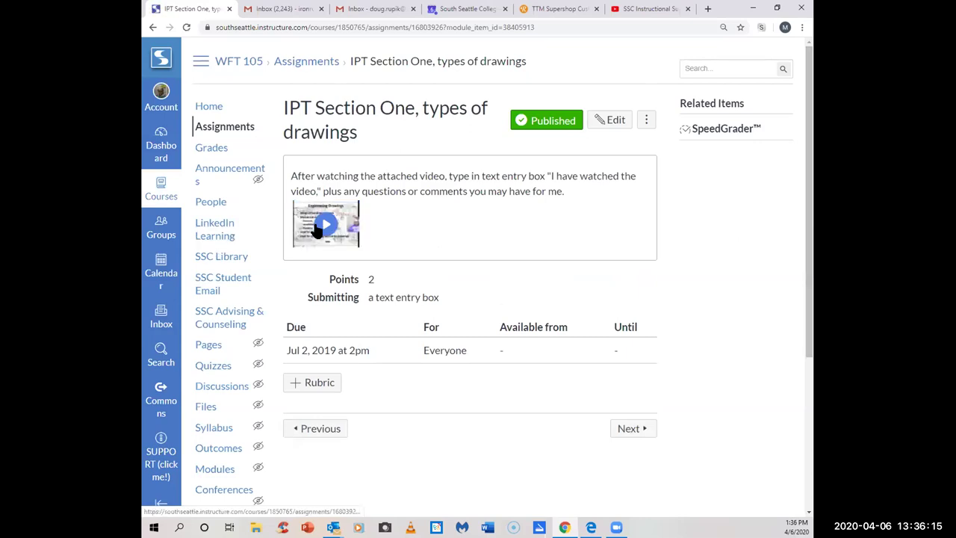
{"action": "left_click", "coordinate": [321, 224]}
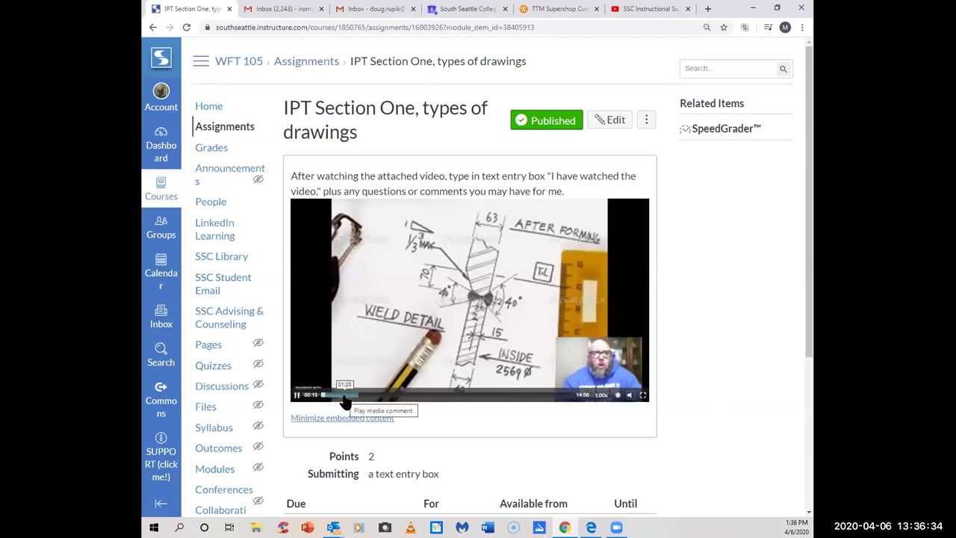
Step: Skip through the types of drawings video to sample its architectural, engineering and electrical plan sections
{"action": "left_click", "coordinate": [345, 396]}
{"action": "left_click", "coordinate": [375, 399]}
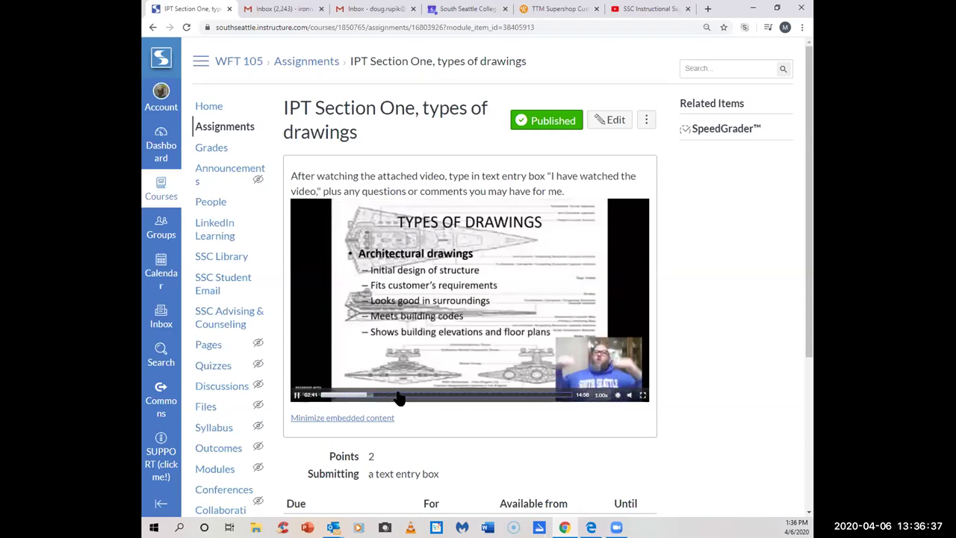
{"action": "left_click", "coordinate": [399, 397]}
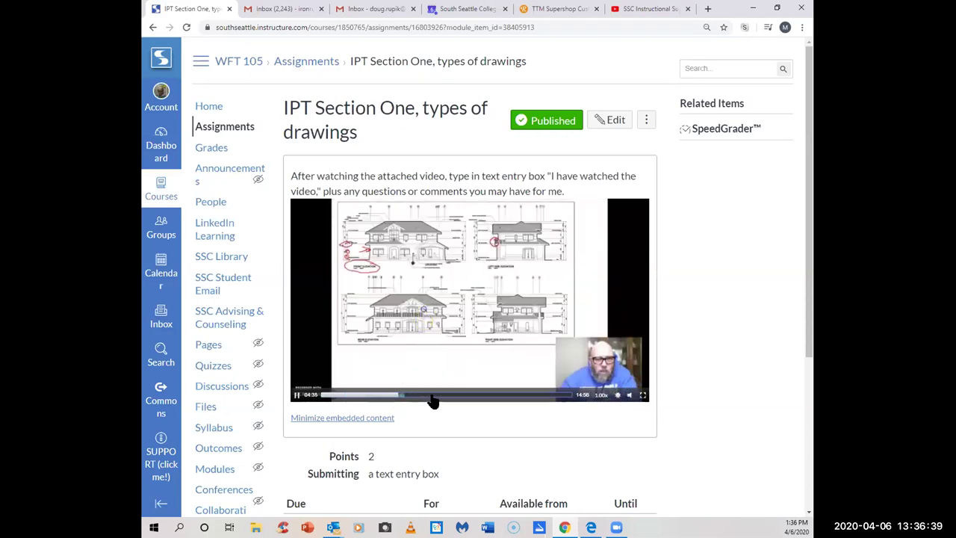
{"action": "left_click", "coordinate": [434, 398]}
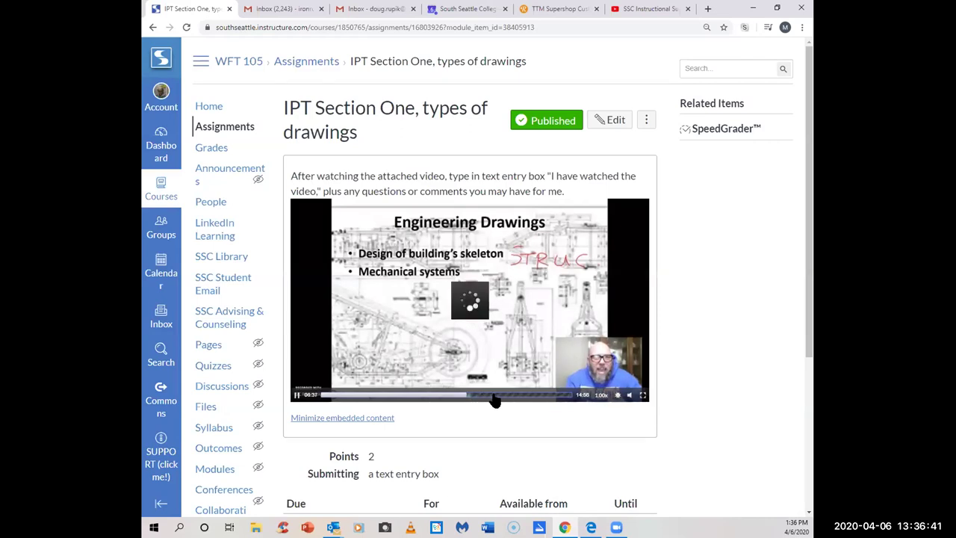
{"action": "left_click", "coordinate": [500, 397]}
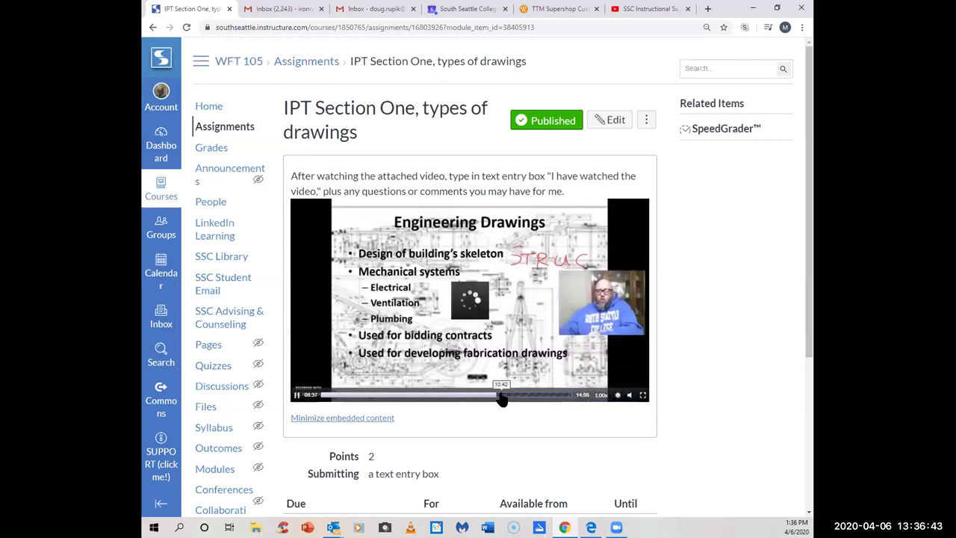
{"action": "left_click", "coordinate": [508, 401]}
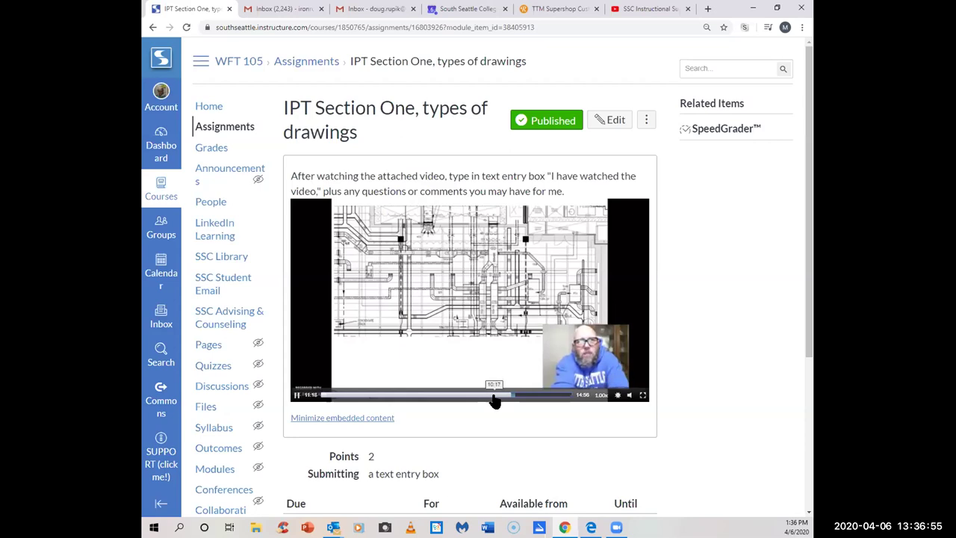
{"action": "left_click", "coordinate": [494, 396]}
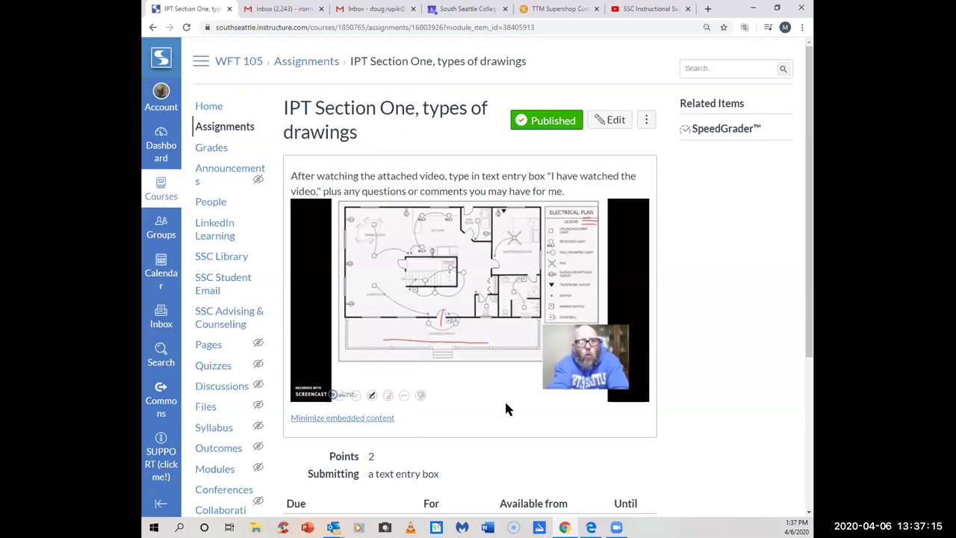
Step: Return to the WFT 105 home page and open the "Structural drawing discussion" in the week seven assignments
{"action": "left_click", "coordinate": [210, 107]}
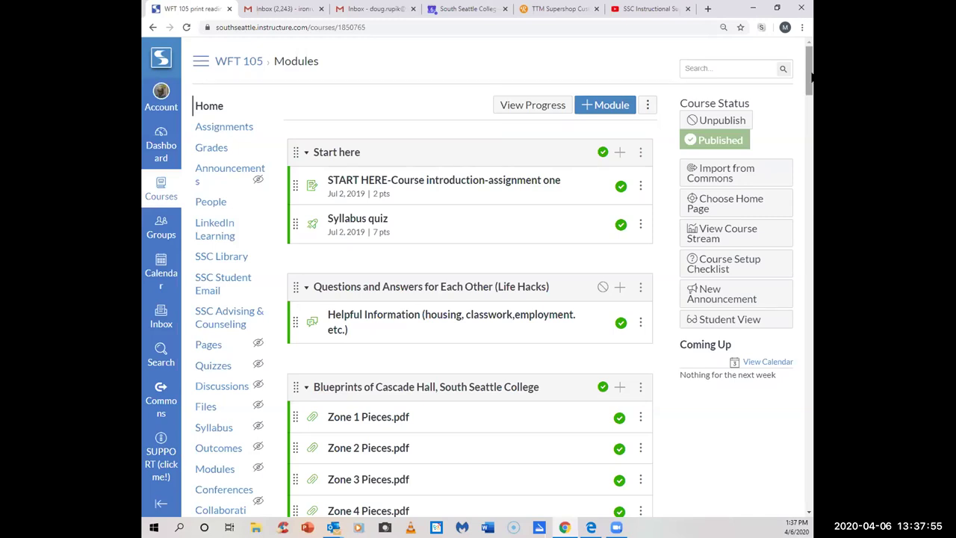
{"action": "scroll", "coordinate": [808, 87], "scroll_direction": "down", "scroll_amount": 1}
{"action": "left_click_drag", "start_coordinate": [807, 87], "coordinate": [811, 297]}
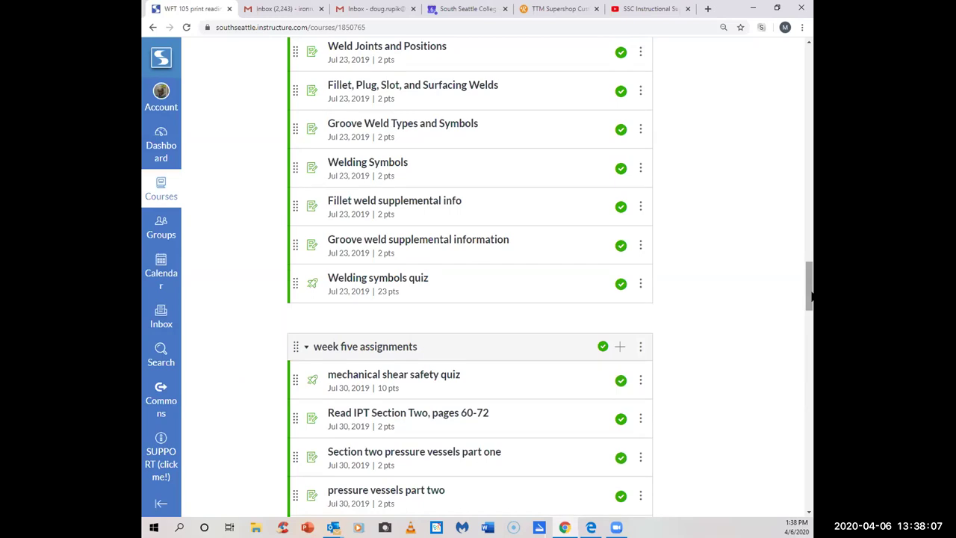
{"action": "left_click_drag", "start_coordinate": [812, 297], "coordinate": [812, 349]}
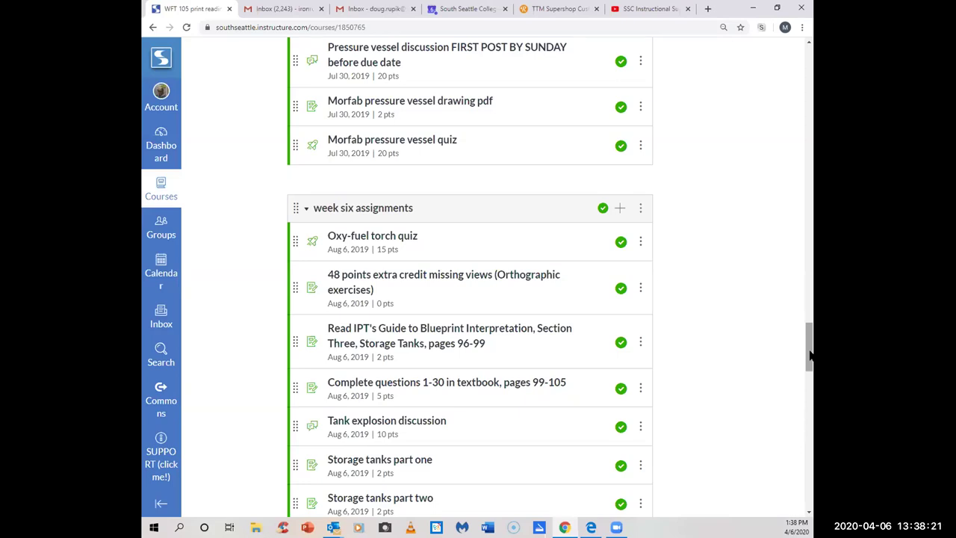
{"action": "left_click_drag", "start_coordinate": [810, 357], "coordinate": [796, 392]}
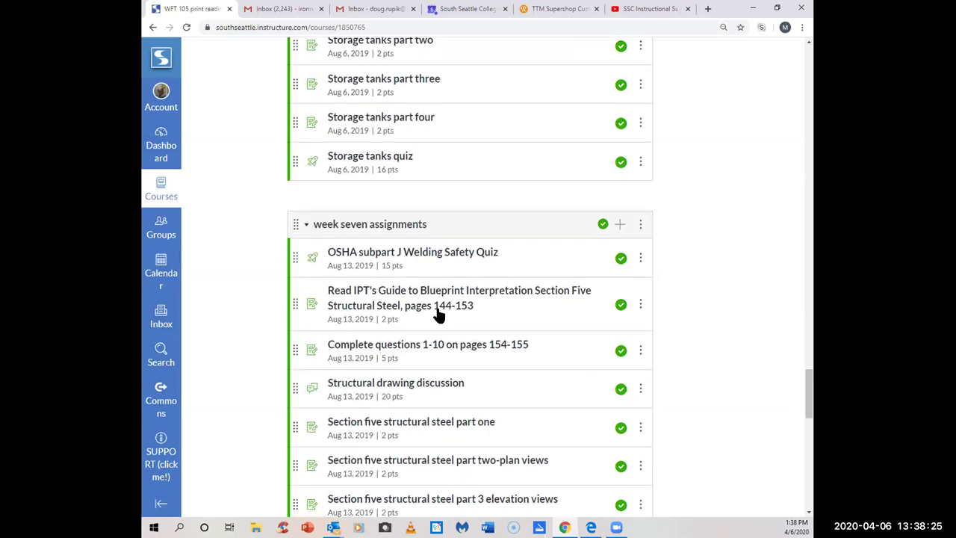
{"action": "scroll", "coordinate": [715, 313], "scroll_direction": "down", "scroll_amount": 3}
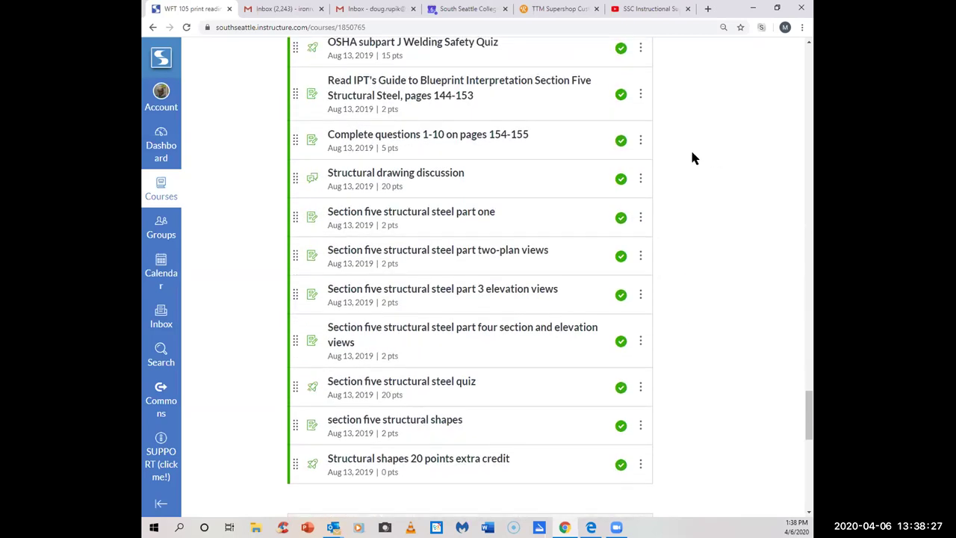
{"action": "left_click", "coordinate": [415, 175]}
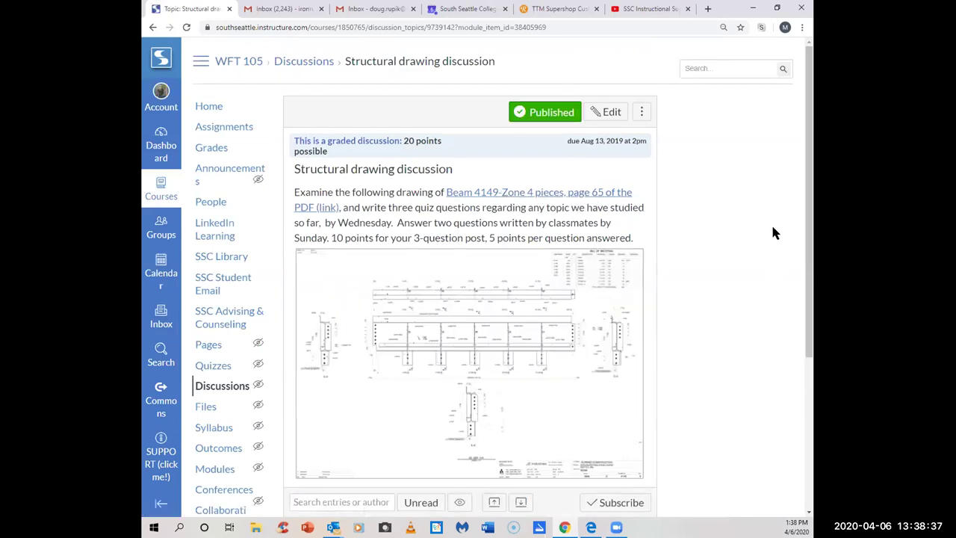
Step: Look over the structural drawing discussion's instructions, beam drawing and reply area
{"action": "scroll", "coordinate": [773, 232], "scroll_direction": "down", "scroll_amount": 1}
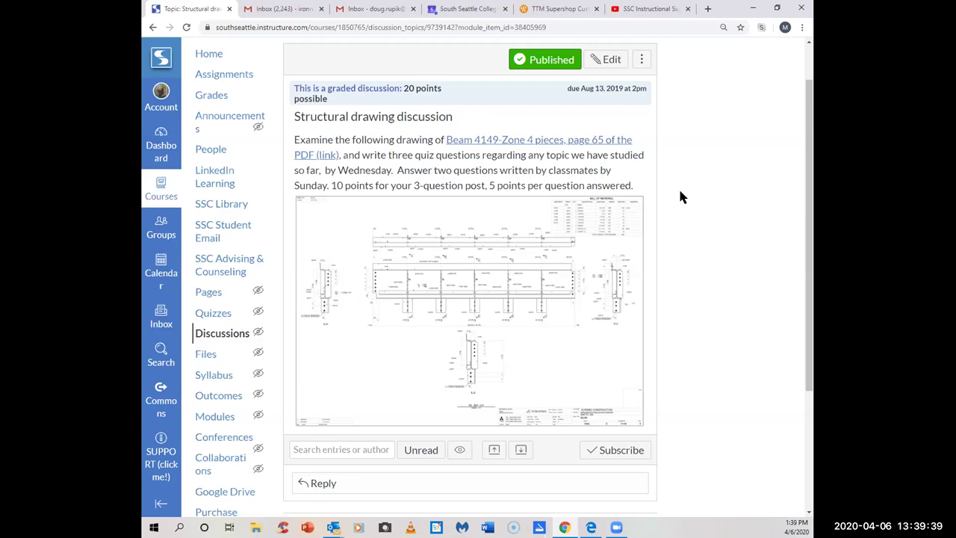
{"action": "scroll", "coordinate": [753, 178], "scroll_direction": "up", "scroll_amount": 1}
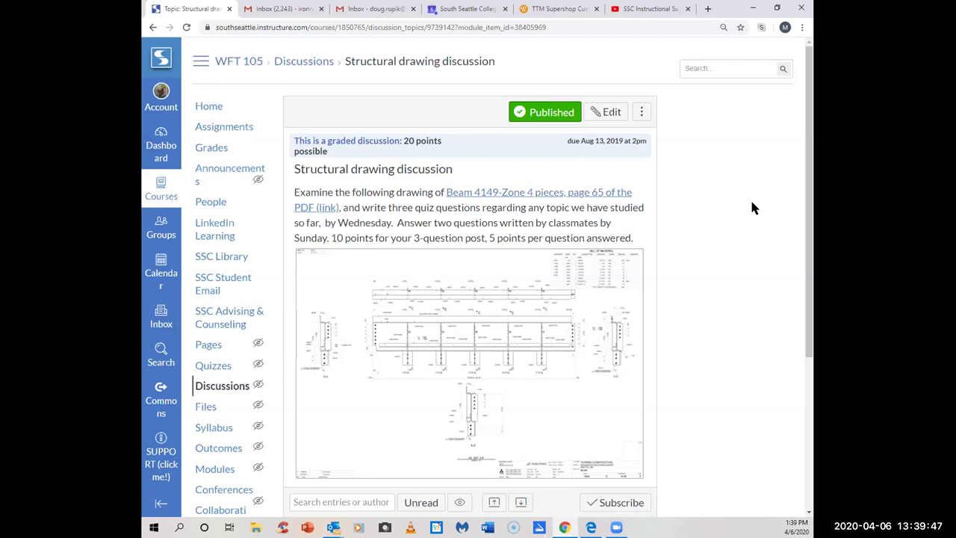
{"action": "scroll", "coordinate": [752, 202], "scroll_direction": "down", "scroll_amount": 5}
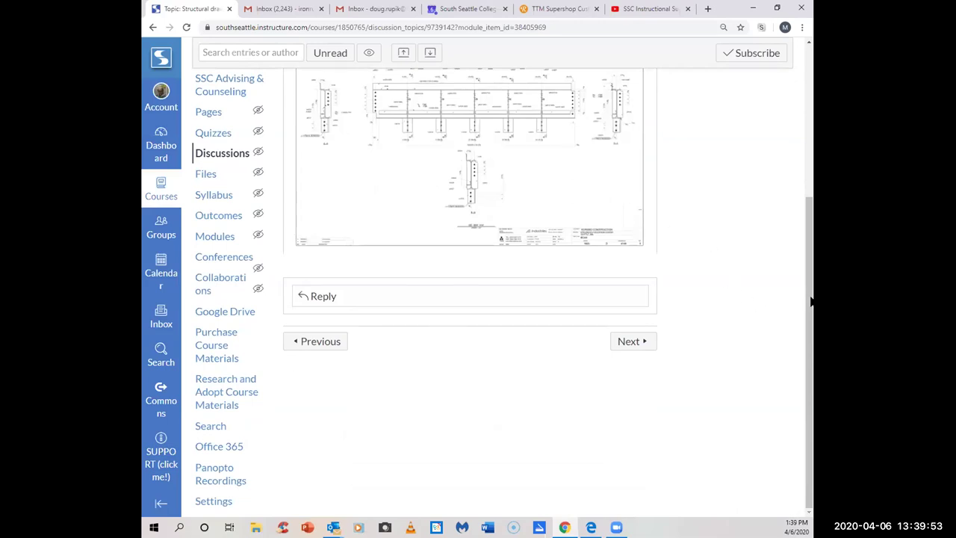
{"action": "scroll", "coordinate": [521, 91], "scroll_direction": "up", "scroll_amount": 5}
Step: Go back to the WFT 105 home page, open "WFT 105 Final exam" in the week eight assignments, and preview it
{"action": "left_click", "coordinate": [209, 108]}
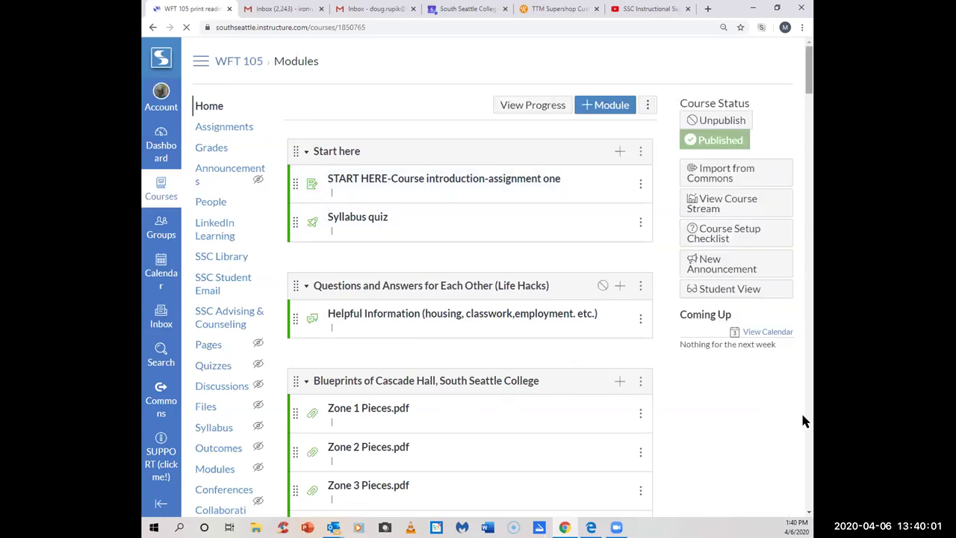
{"action": "left_click_drag", "start_coordinate": [810, 72], "coordinate": [804, 187]}
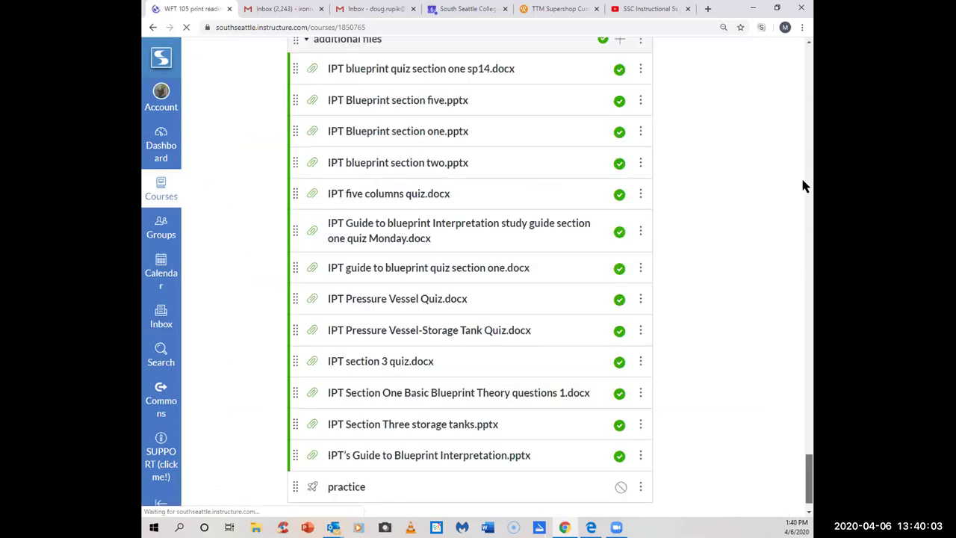
{"action": "scroll", "coordinate": [807, 406], "scroll_direction": "down", "scroll_amount": 2}
{"action": "scroll", "coordinate": [803, 478], "scroll_direction": "down", "scroll_amount": 5}
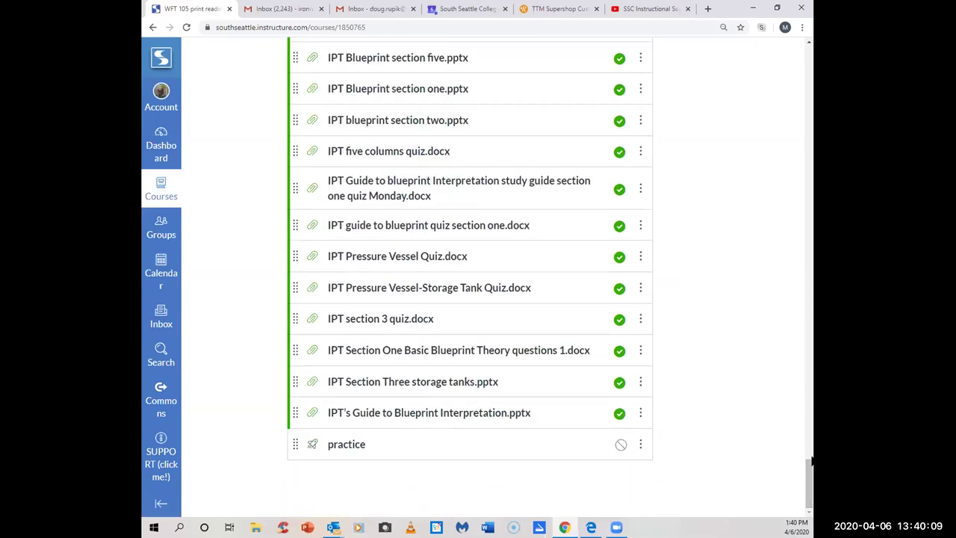
{"action": "left_click_drag", "start_coordinate": [809, 465], "coordinate": [809, 431]}
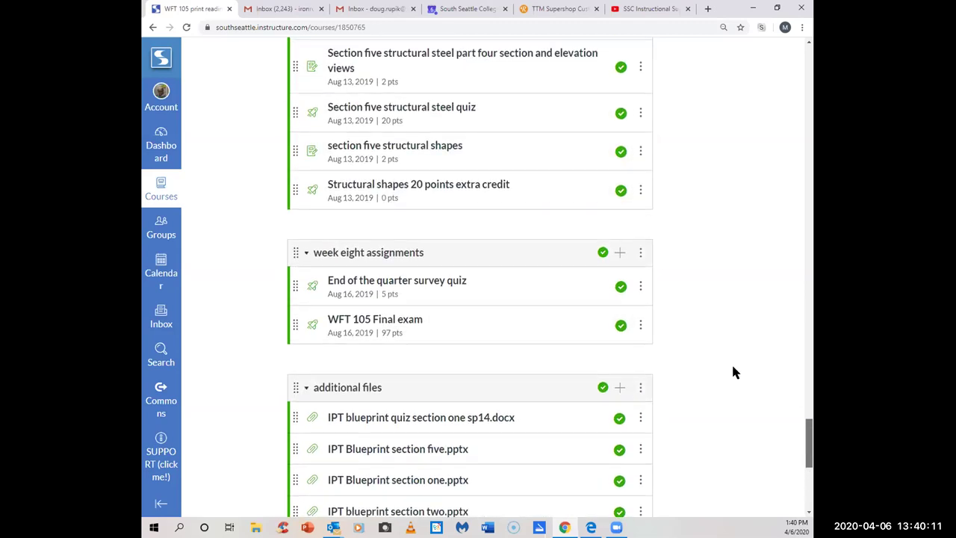
{"action": "left_click", "coordinate": [406, 323]}
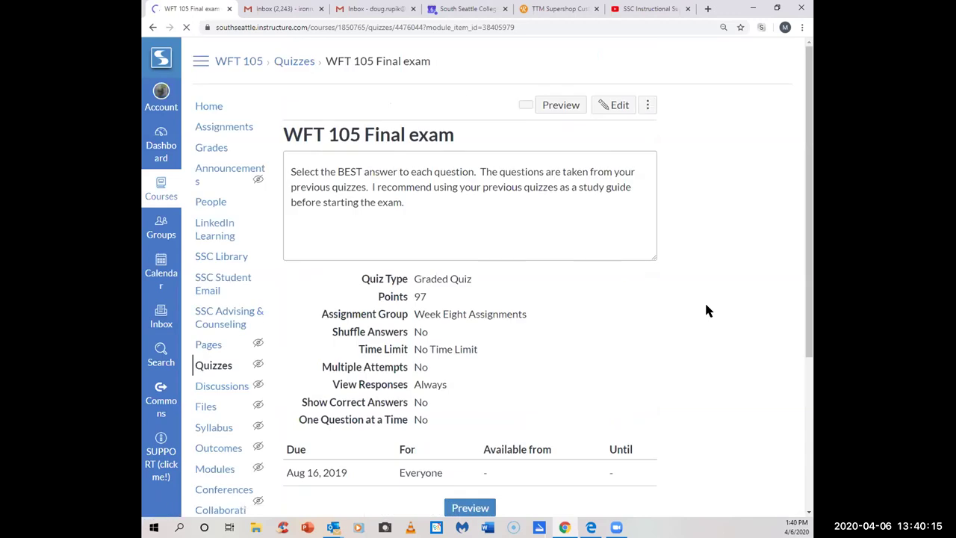
{"action": "left_click", "coordinate": [567, 109]}
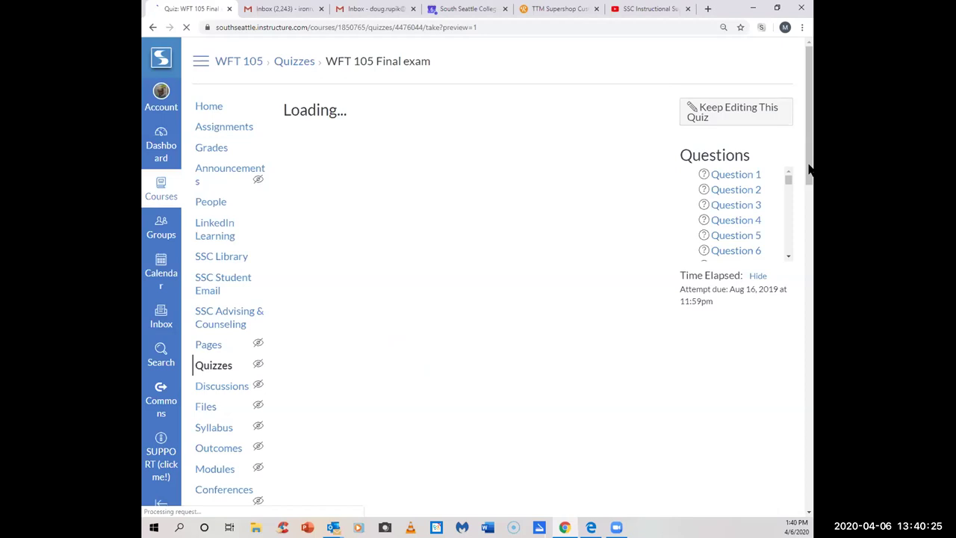
Step: Look through the final exam preview's questions, from the beam drawing questions to the welding symbol questions as far as question 31
{"action": "scroll", "coordinate": [809, 170], "scroll_direction": "down", "scroll_amount": 3}
{"action": "scroll", "coordinate": [809, 170], "scroll_direction": "down", "scroll_amount": 20}
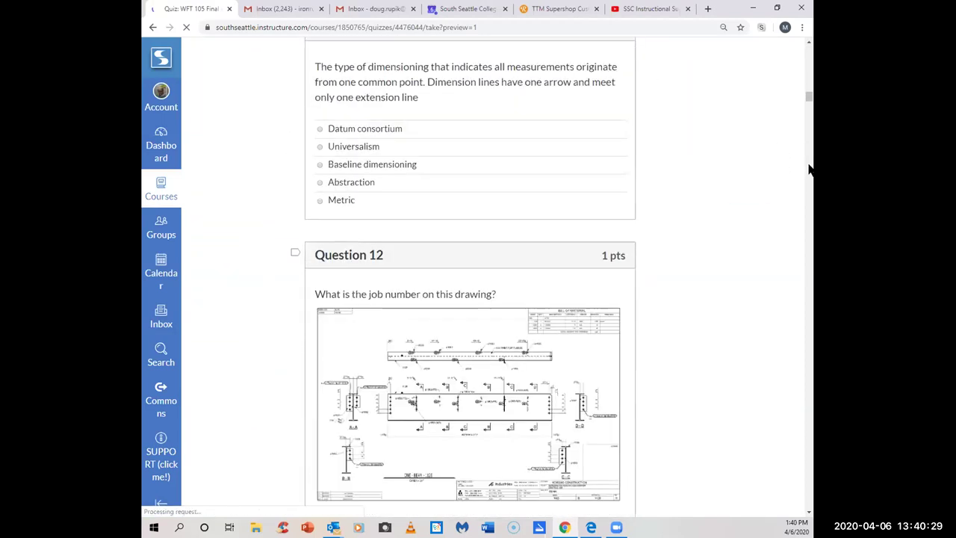
{"action": "scroll", "coordinate": [809, 170], "scroll_direction": "down", "scroll_amount": 6}
{"action": "scroll", "coordinate": [809, 170], "scroll_direction": "up", "scroll_amount": 4}
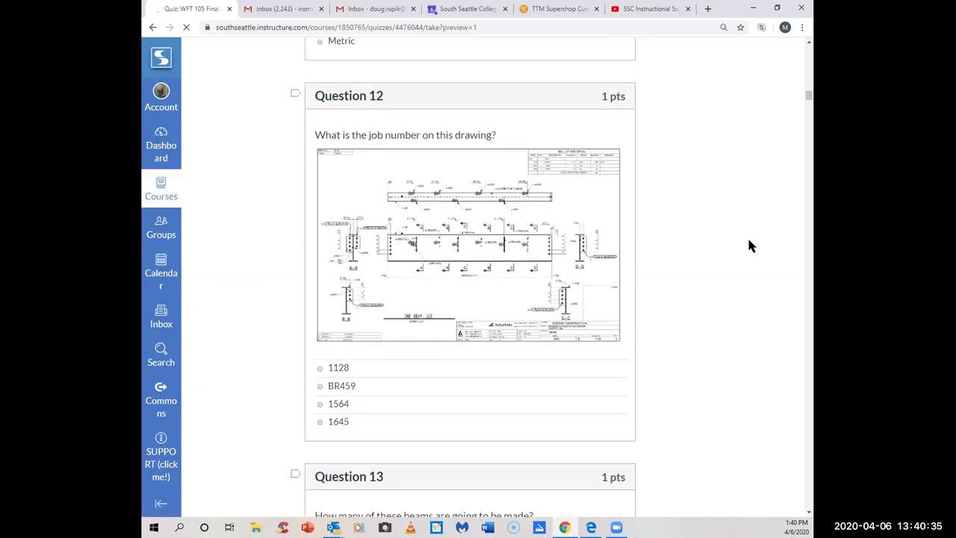
{"action": "scroll", "coordinate": [750, 247], "scroll_direction": "down", "scroll_amount": 5}
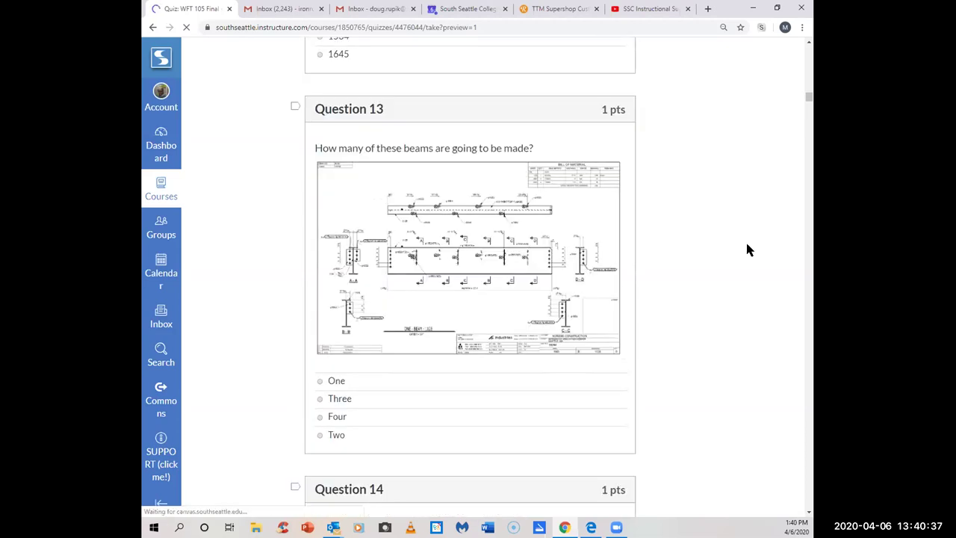
{"action": "scroll", "coordinate": [750, 245], "scroll_direction": "down", "scroll_amount": 18}
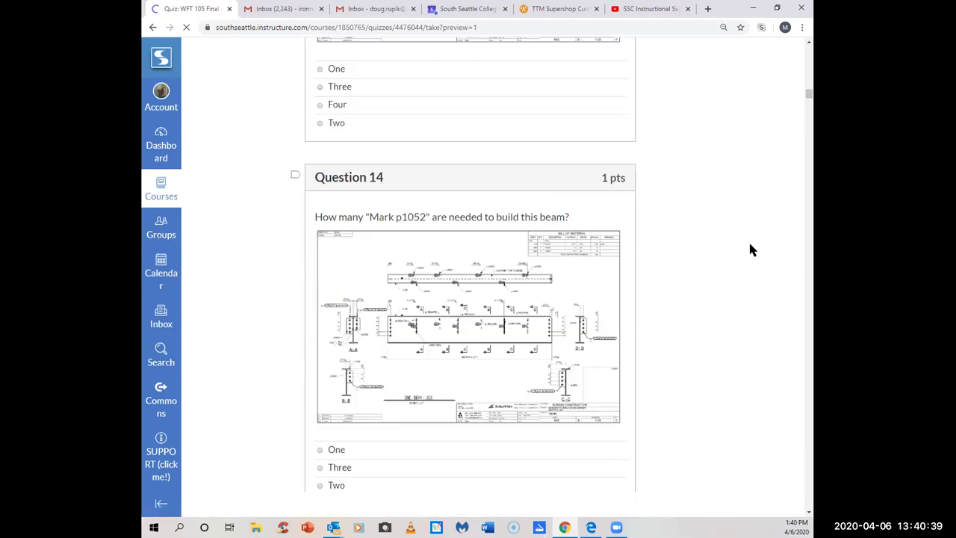
{"action": "scroll", "coordinate": [742, 242], "scroll_direction": "down", "scroll_amount": 20}
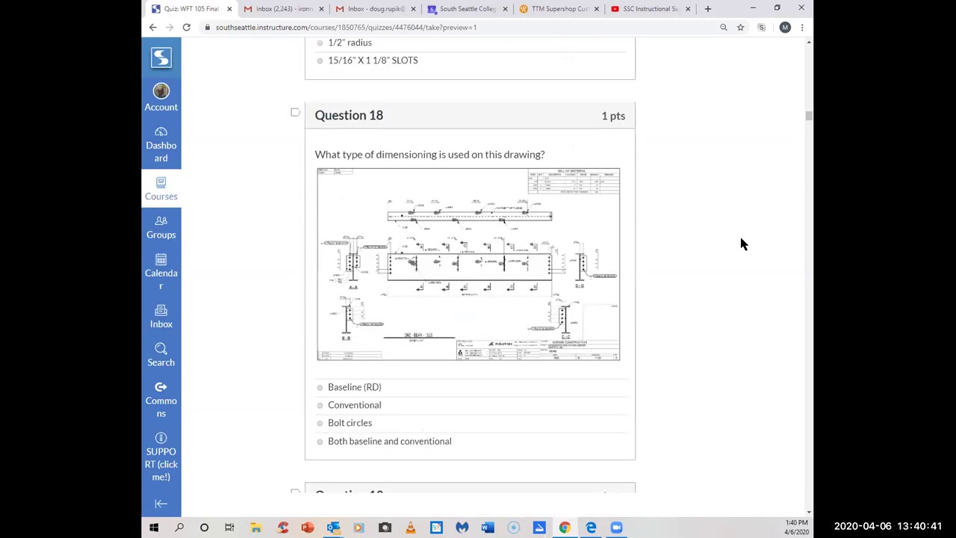
{"action": "scroll", "coordinate": [742, 244], "scroll_direction": "up", "scroll_amount": 5}
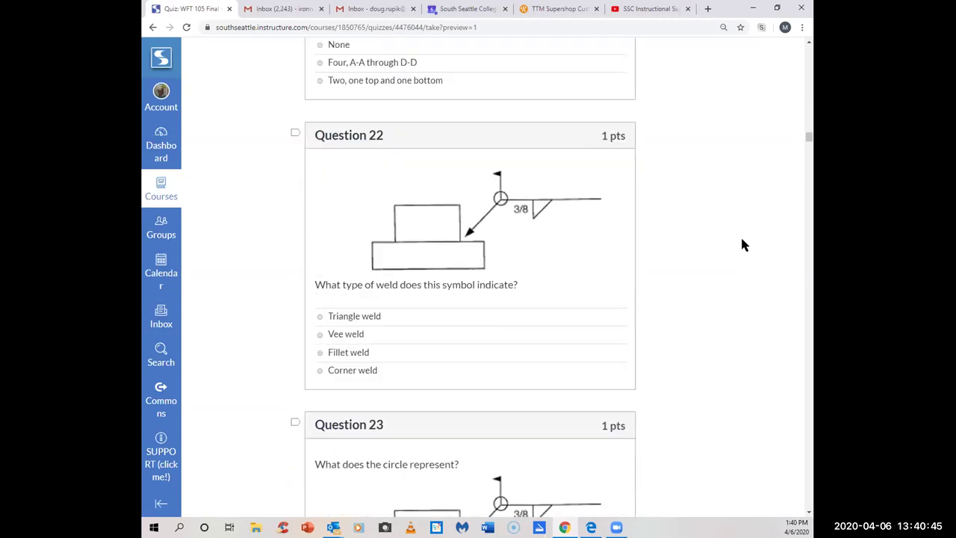
{"action": "scroll", "coordinate": [713, 234], "scroll_direction": "down", "scroll_amount": 2}
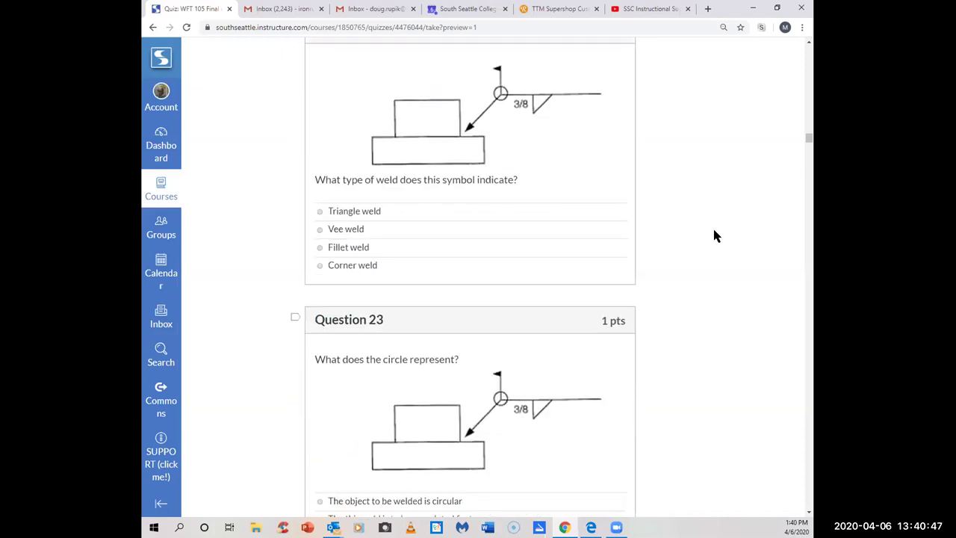
{"action": "scroll", "coordinate": [715, 236], "scroll_direction": "down", "scroll_amount": 1}
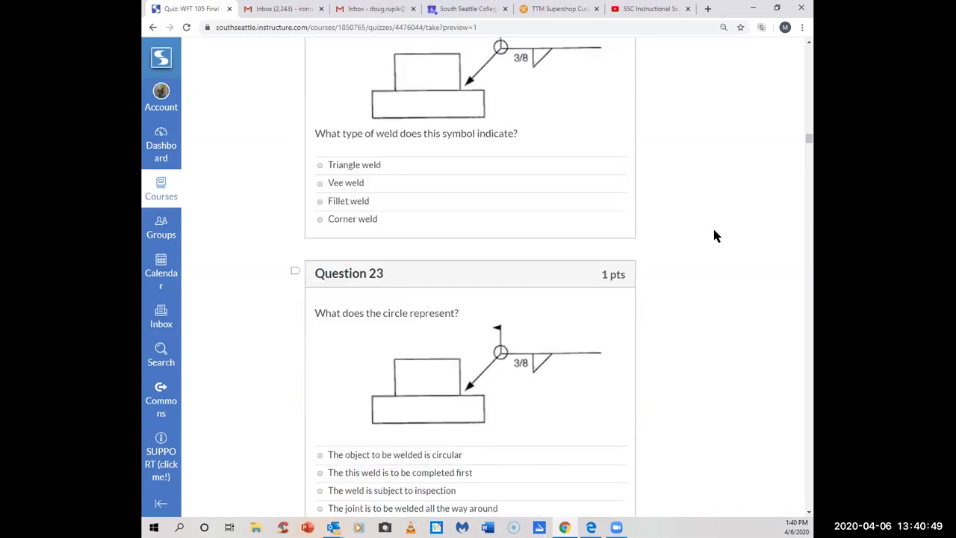
{"action": "scroll", "coordinate": [714, 236], "scroll_direction": "down", "scroll_amount": 15}
{"action": "scroll", "coordinate": [714, 236], "scroll_direction": "down", "scroll_amount": 4}
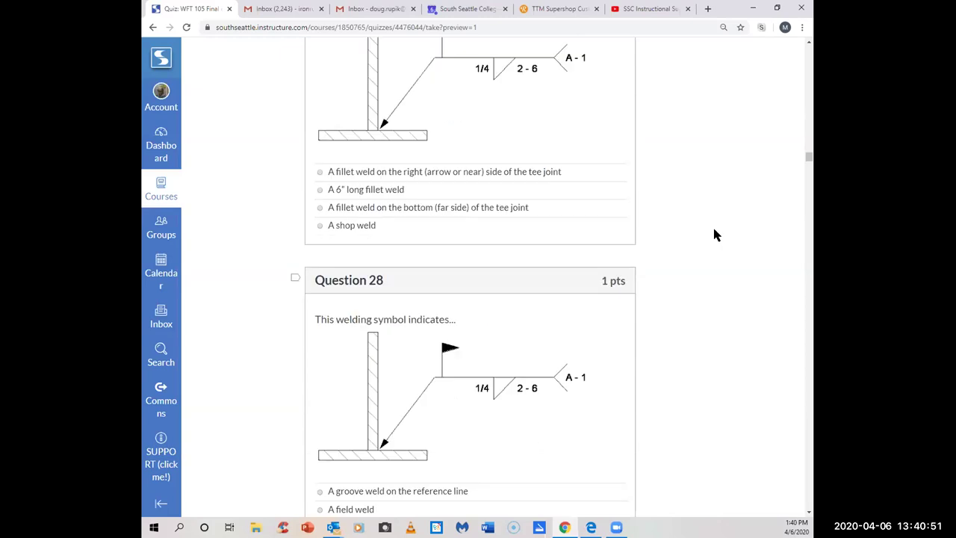
{"action": "scroll", "coordinate": [716, 237], "scroll_direction": "down", "scroll_amount": 1}
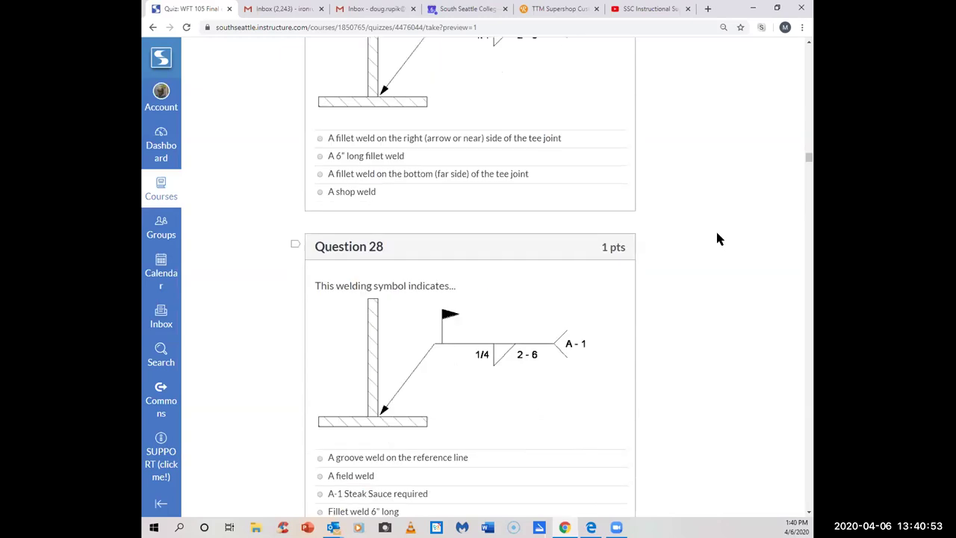
{"action": "scroll", "coordinate": [715, 236], "scroll_direction": "down", "scroll_amount": 8}
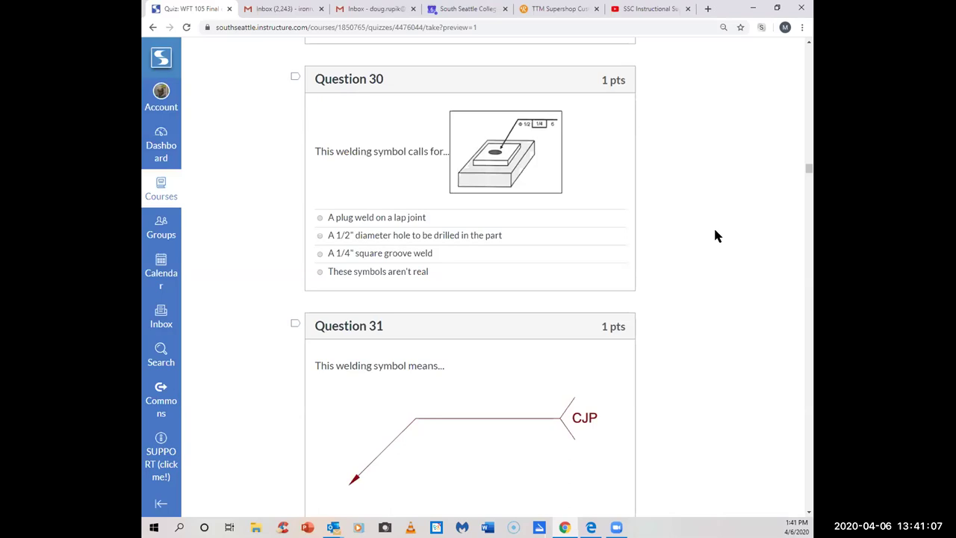
Step: Leave the final exam preview for Canvas Commons and search its shared resources for "wft"
{"action": "left_click_drag", "start_coordinate": [809, 170], "coordinate": [811, 23]}
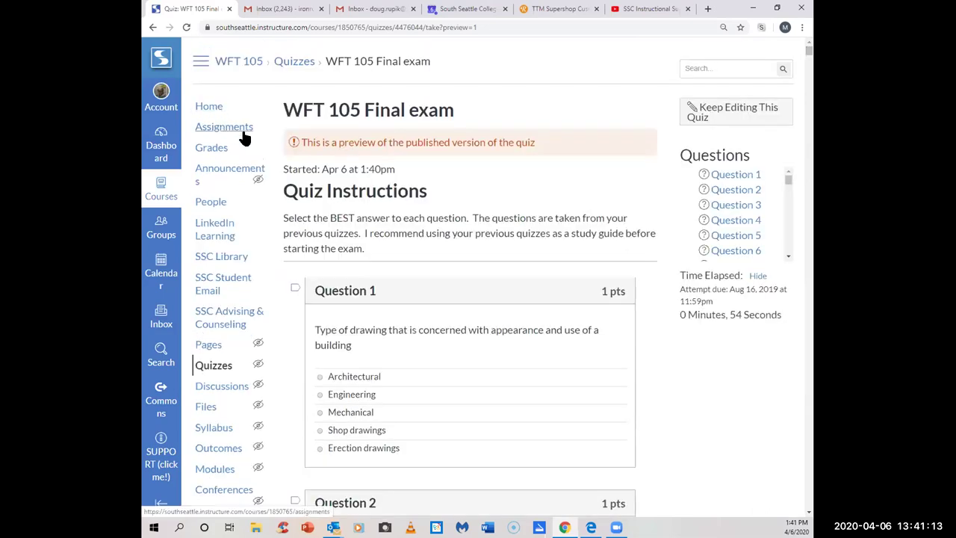
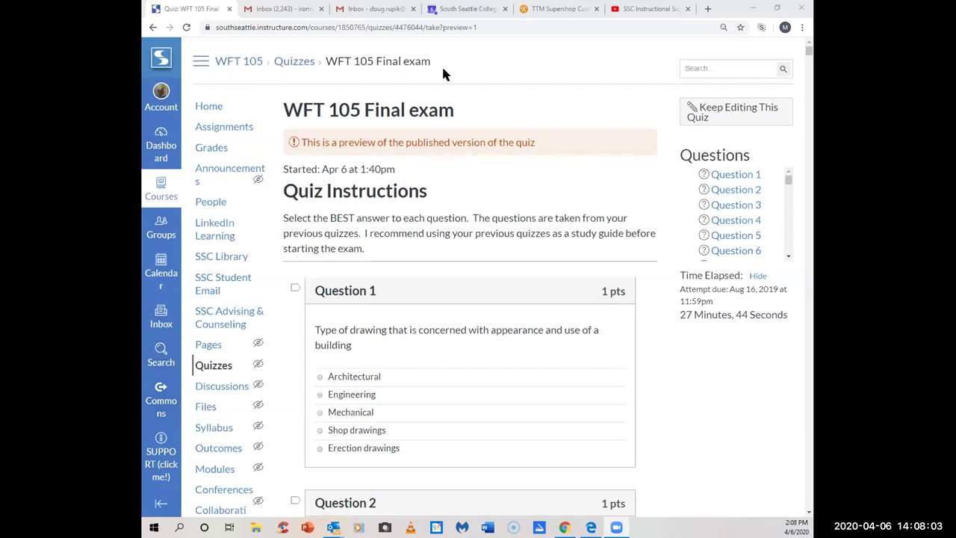
{"action": "left_click", "coordinate": [162, 400]}
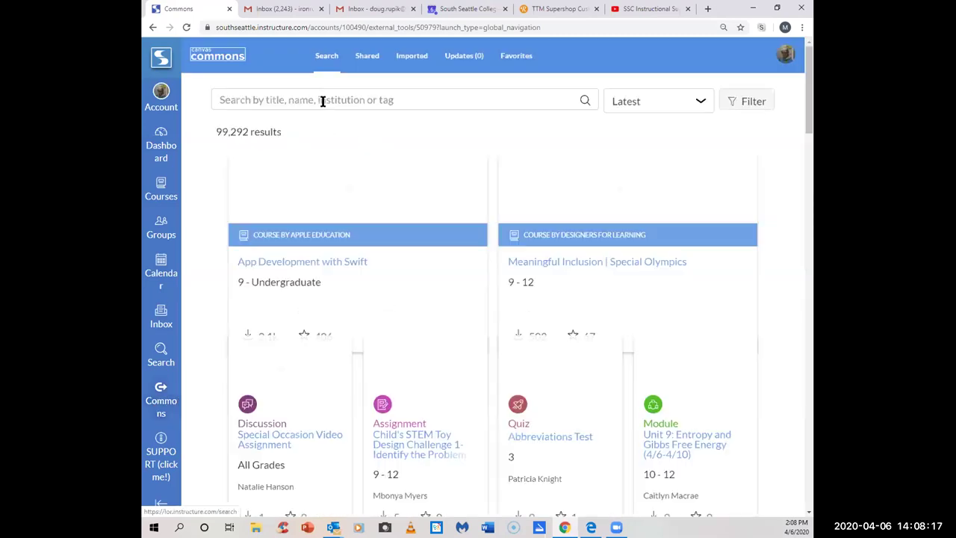
{"action": "left_click", "coordinate": [328, 98]}
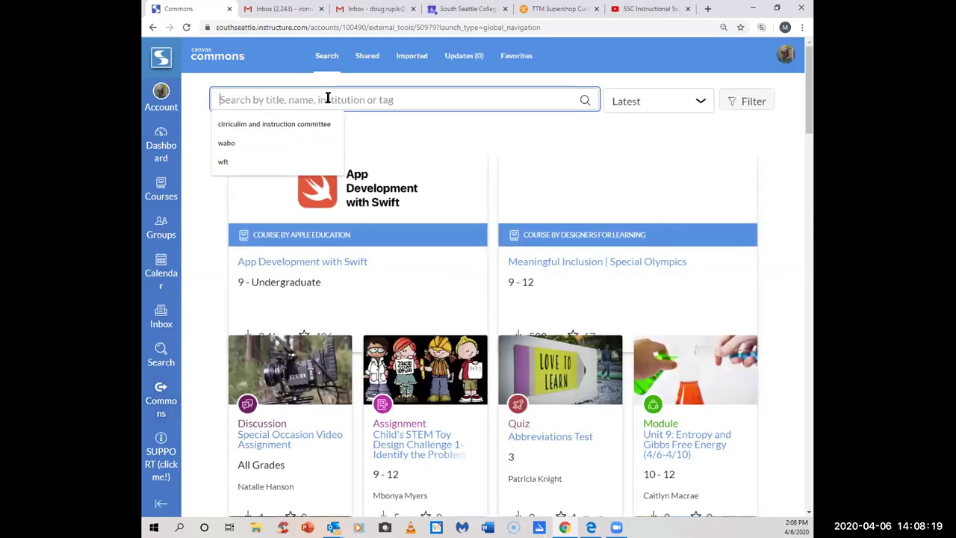
{"action": "left_click", "coordinate": [223, 163]}
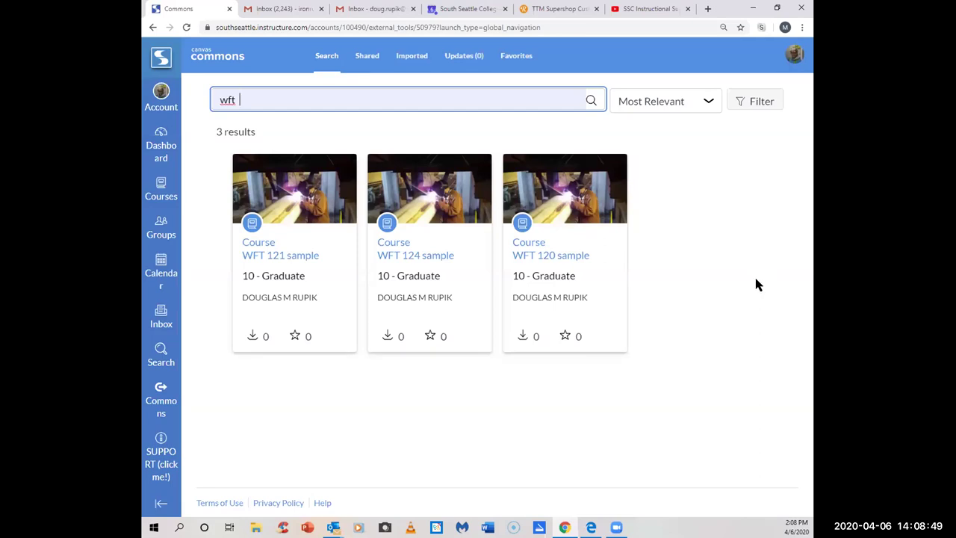
Step: Open the "WFT 121 sample" course, look through its previewed modules, and open the "fit x block" page
{"action": "left_click", "coordinate": [305, 257]}
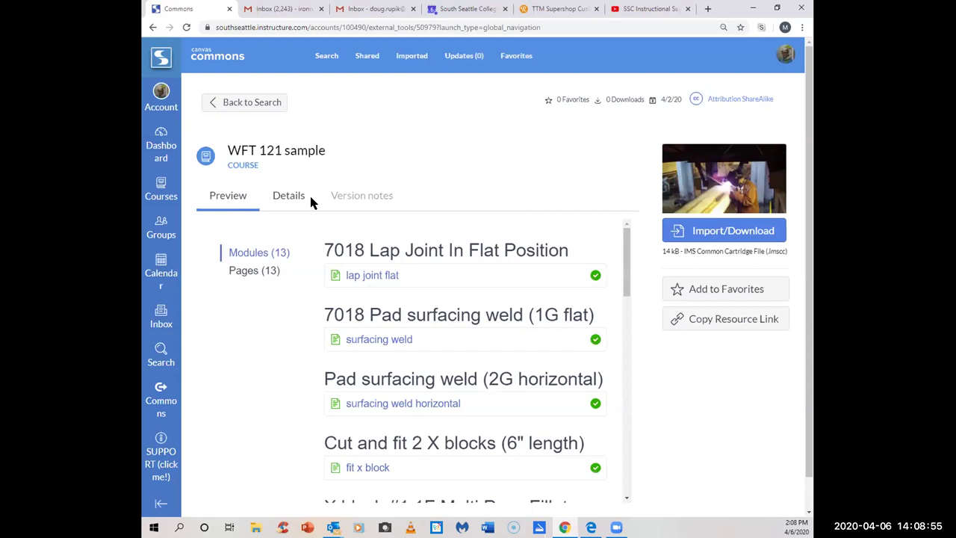
{"action": "scroll", "coordinate": [628, 250], "scroll_direction": "down", "scroll_amount": 3}
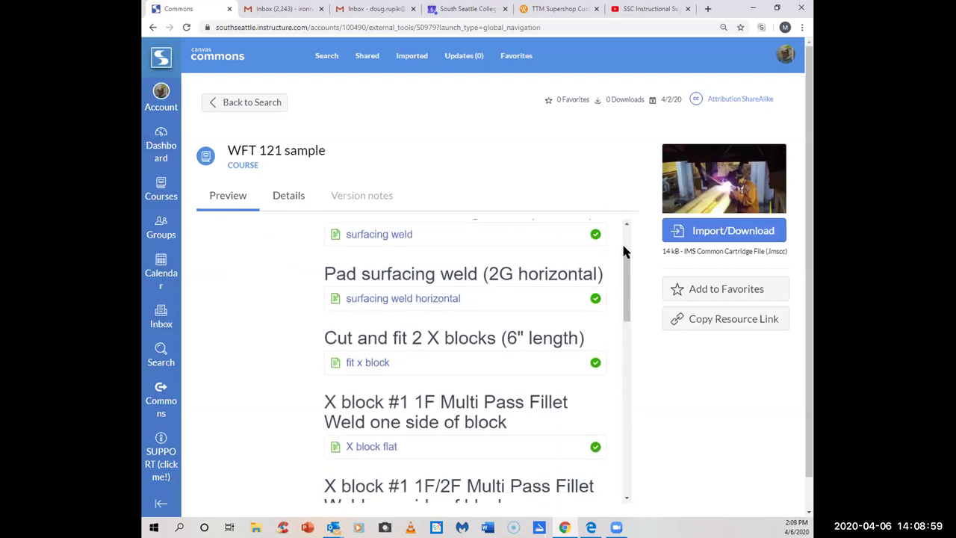
{"action": "scroll", "coordinate": [625, 251], "scroll_direction": "down", "scroll_amount": 1}
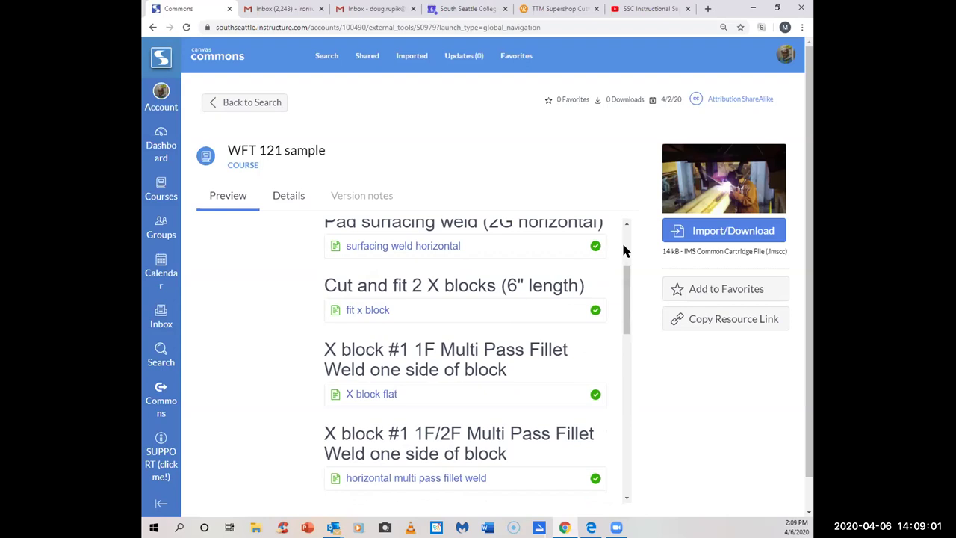
{"action": "scroll", "coordinate": [626, 252], "scroll_direction": "down", "scroll_amount": 4}
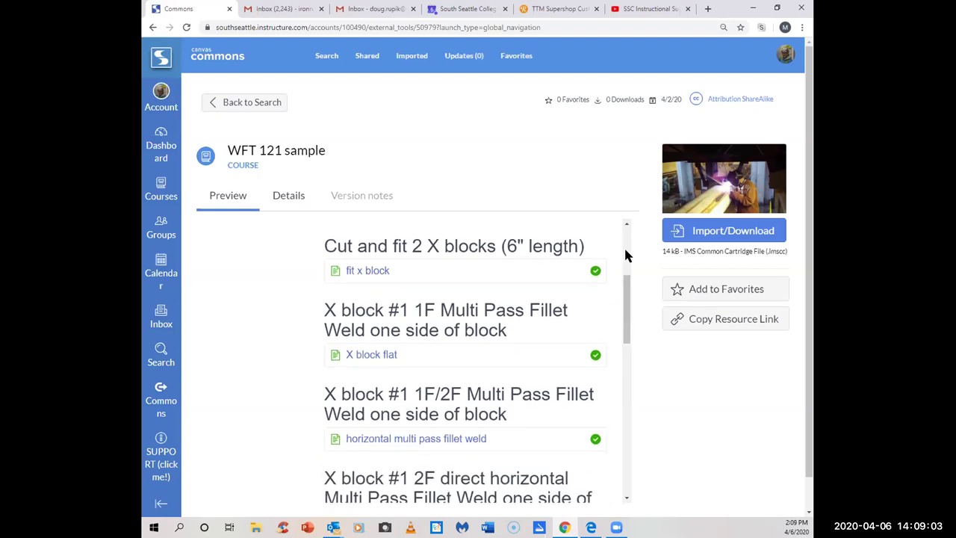
{"action": "scroll", "coordinate": [626, 254], "scroll_direction": "up", "scroll_amount": 5}
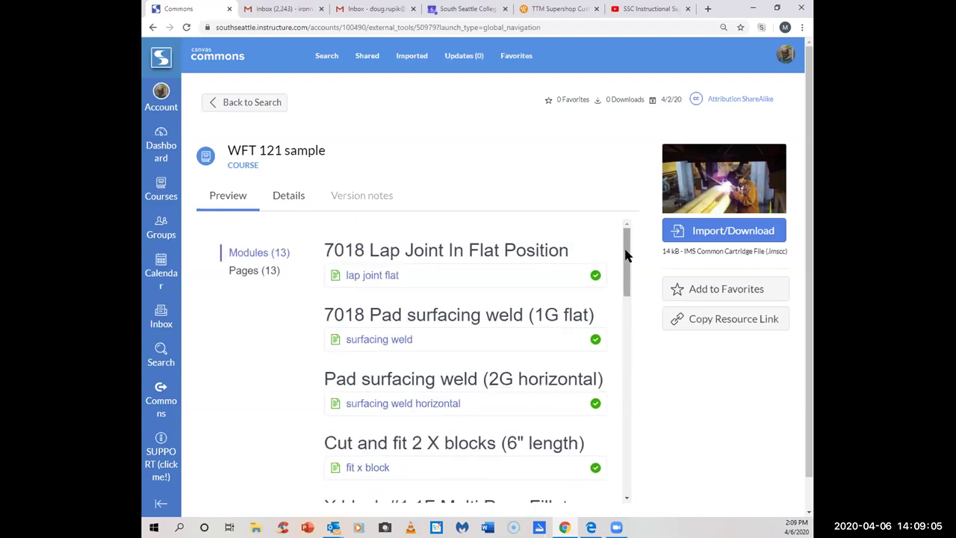
{"action": "scroll", "coordinate": [625, 254], "scroll_direction": "down", "scroll_amount": 10}
{"action": "scroll", "coordinate": [590, 254], "scroll_direction": "up", "scroll_amount": 8}
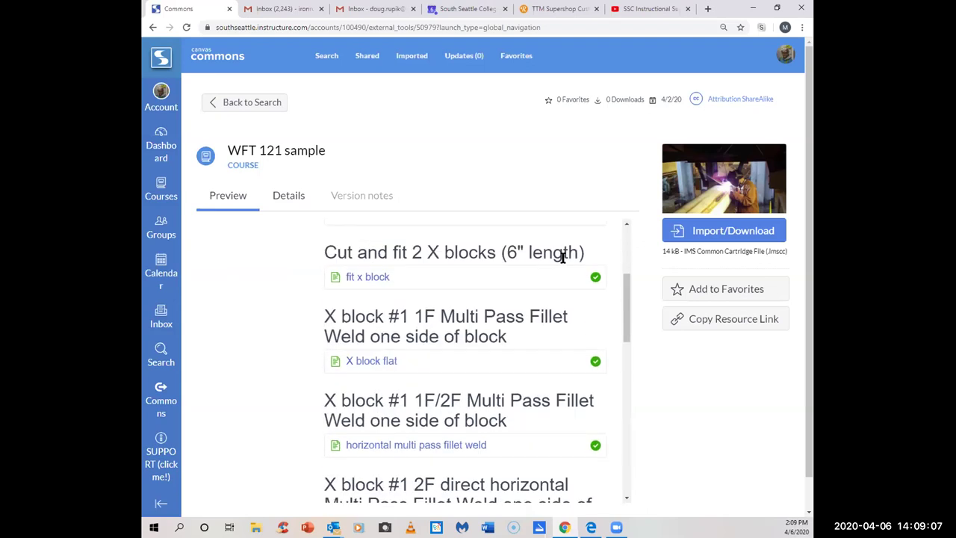
{"action": "left_click", "coordinate": [366, 278]}
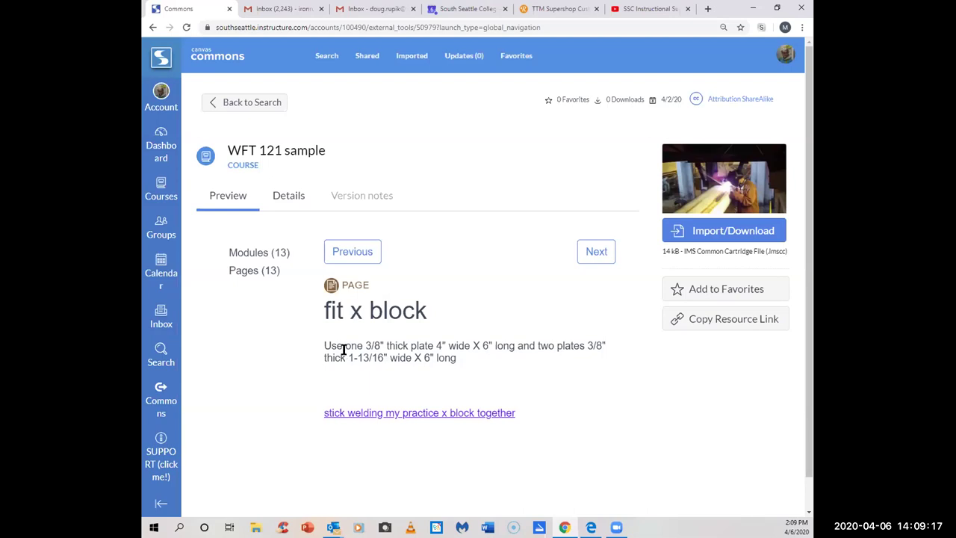
Step: Return to the Commons search results and search for "welding" instead
{"action": "left_click", "coordinate": [246, 105]}
{"action": "left_click_drag", "start_coordinate": [252, 99], "coordinate": [217, 101]}
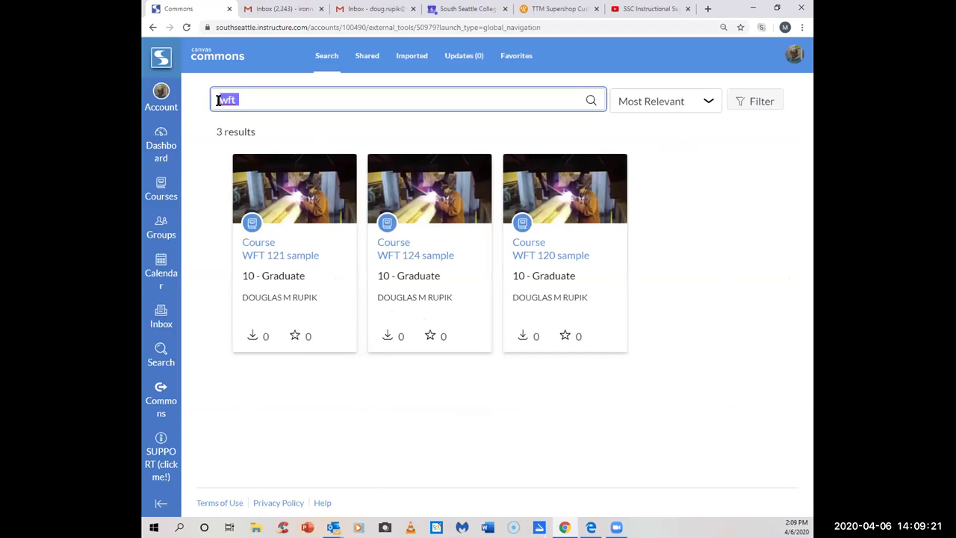
{"action": "type", "text": "welding"}
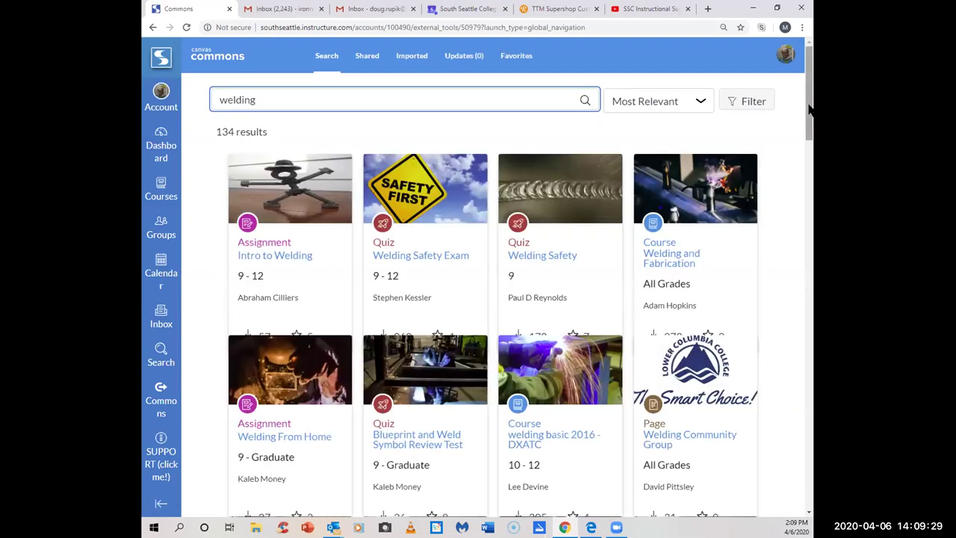
Step: Look through the shared welding courses, quizzes, assignments and modules down to the end of the loaded results
{"action": "scroll", "coordinate": [808, 112], "scroll_direction": "down", "scroll_amount": 1}
{"action": "scroll", "coordinate": [811, 110], "scroll_direction": "down", "scroll_amount": 1}
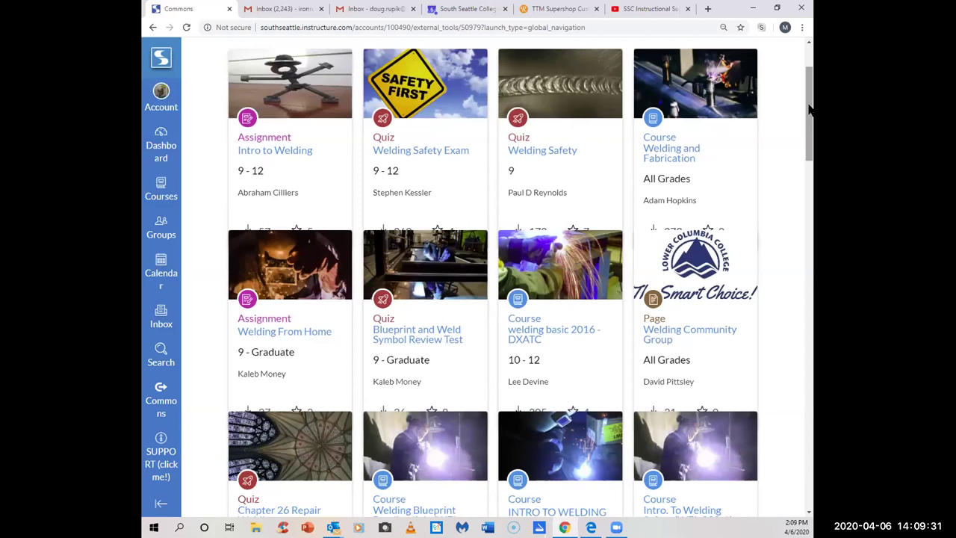
{"action": "scroll", "coordinate": [811, 110], "scroll_direction": "down", "scroll_amount": 2}
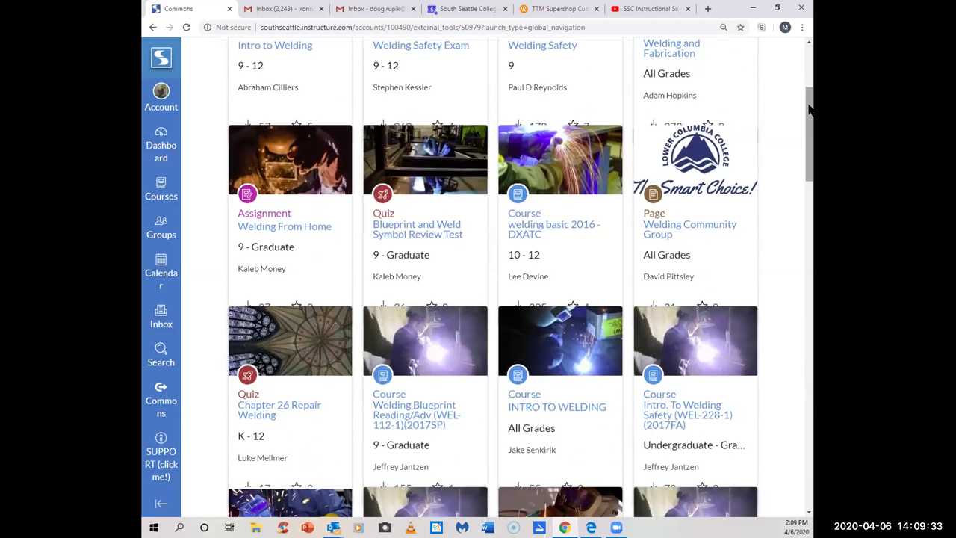
{"action": "scroll", "coordinate": [811, 110], "scroll_direction": "down", "scroll_amount": 3}
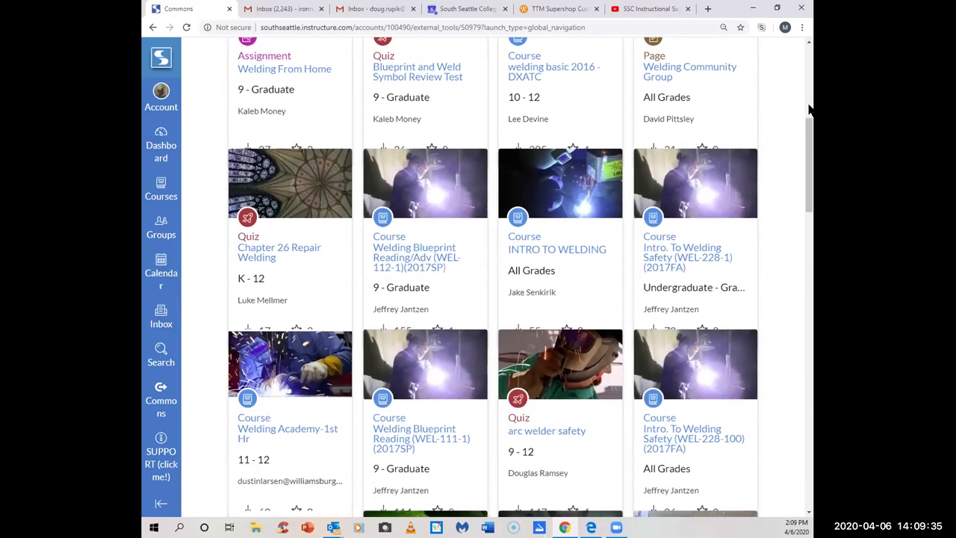
{"action": "scroll", "coordinate": [810, 110], "scroll_direction": "down", "scroll_amount": 4}
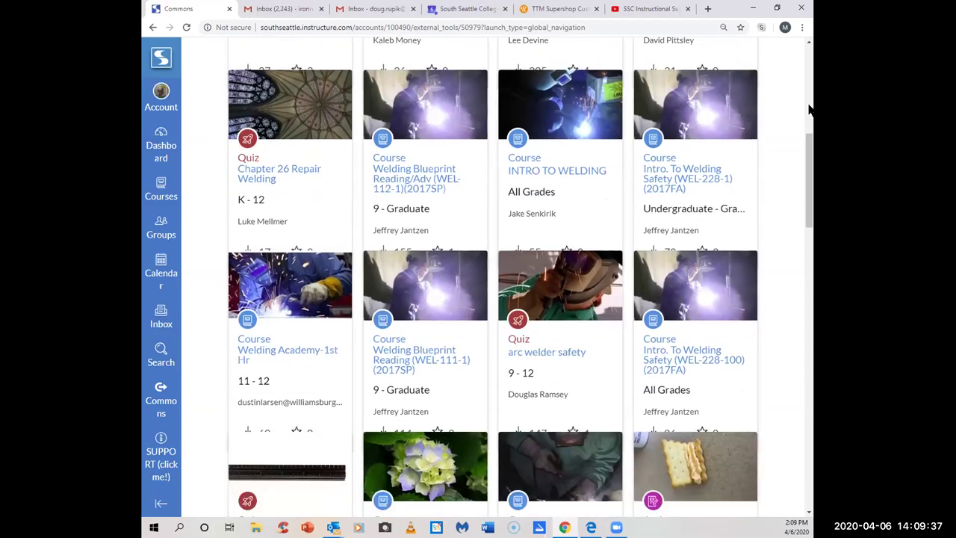
{"action": "scroll", "coordinate": [811, 110], "scroll_direction": "down", "scroll_amount": 3}
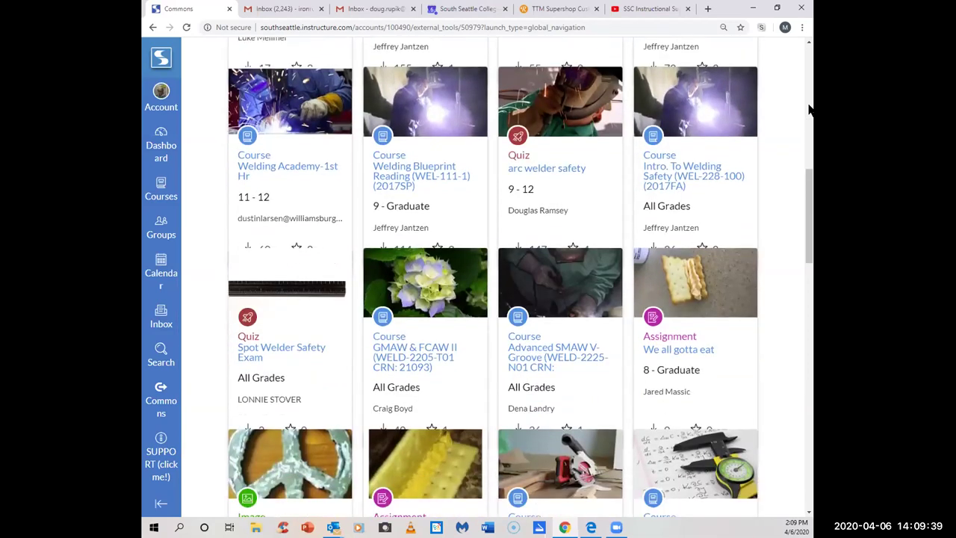
{"action": "scroll", "coordinate": [811, 110], "scroll_direction": "down", "scroll_amount": 3}
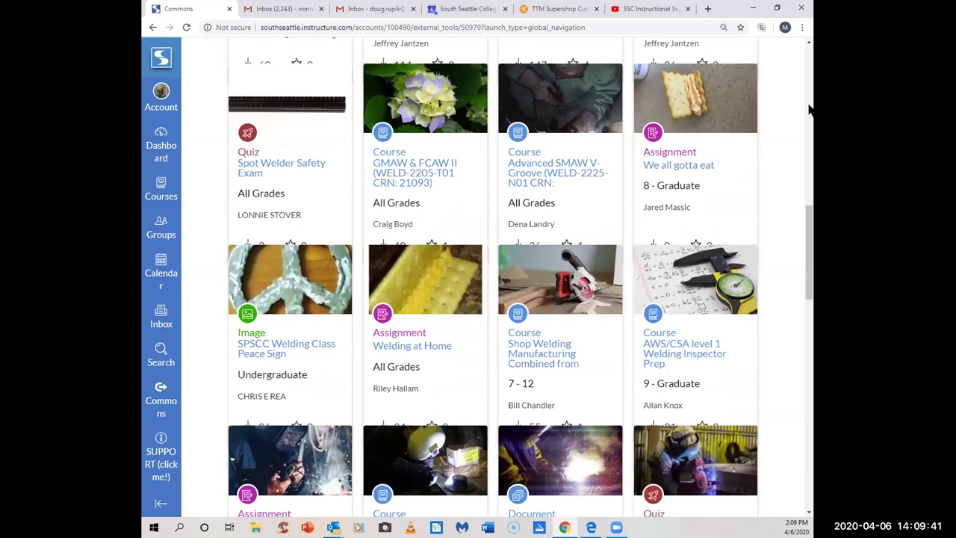
{"action": "scroll", "coordinate": [810, 109], "scroll_direction": "down", "scroll_amount": 2}
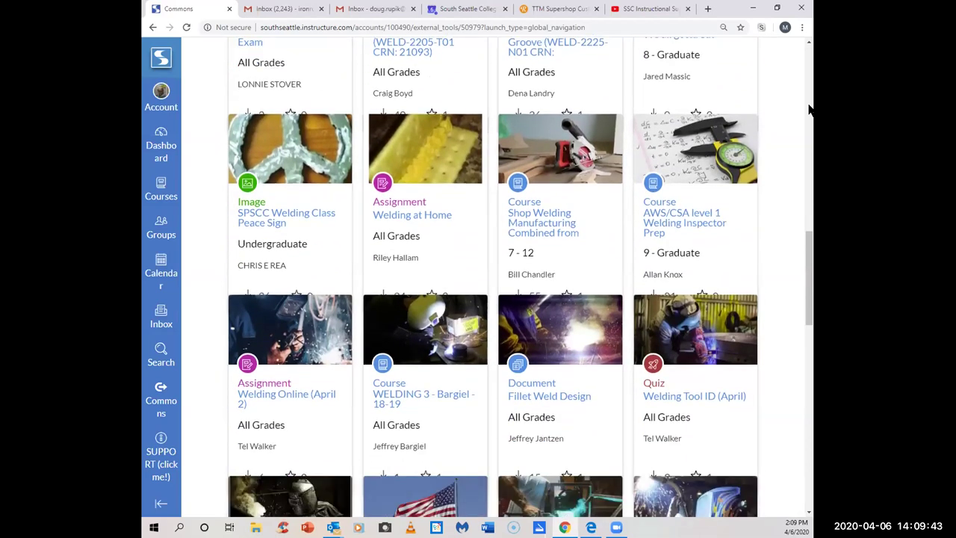
{"action": "scroll", "coordinate": [811, 109], "scroll_direction": "down", "scroll_amount": 2}
{"action": "scroll", "coordinate": [811, 110], "scroll_direction": "down", "scroll_amount": 2}
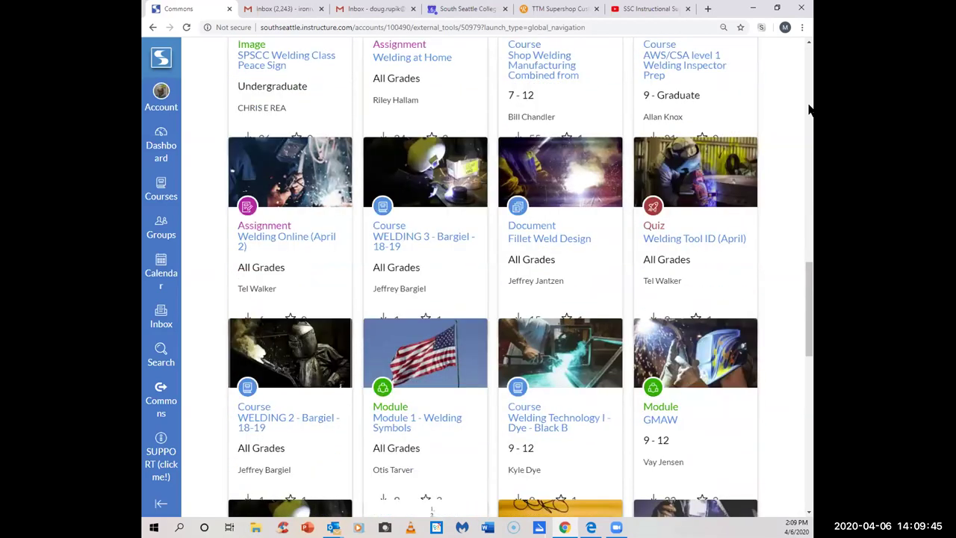
{"action": "scroll", "coordinate": [811, 110], "scroll_direction": "down", "scroll_amount": 3}
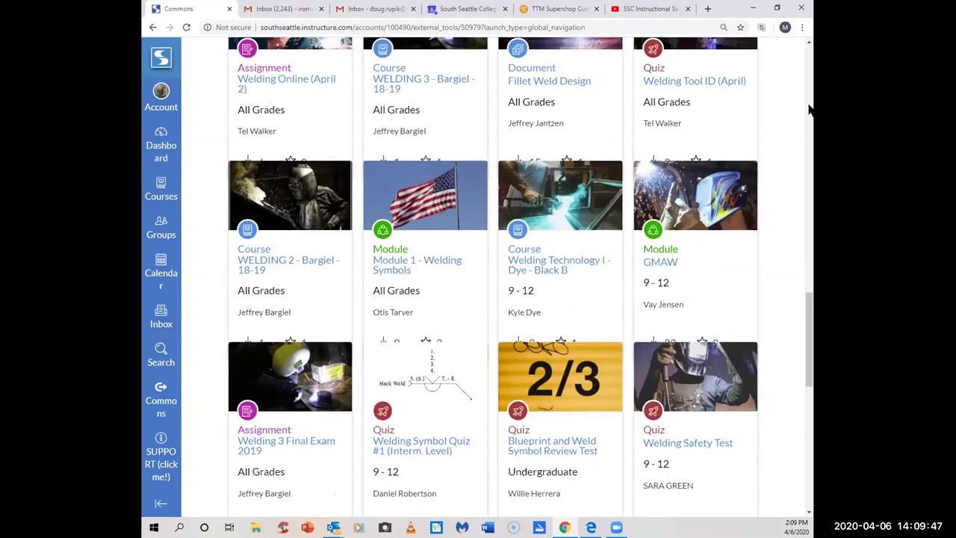
{"action": "scroll", "coordinate": [811, 110], "scroll_direction": "down", "scroll_amount": 3}
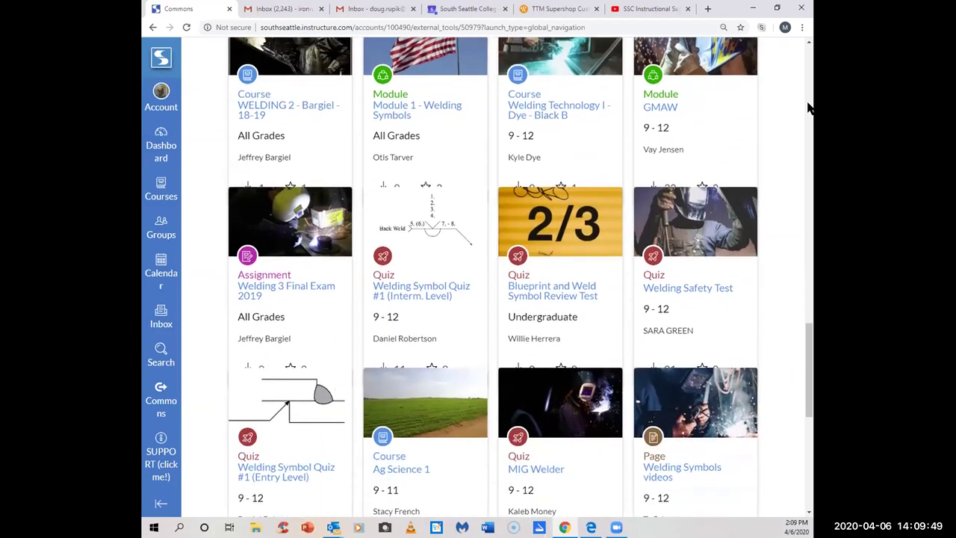
{"action": "scroll", "coordinate": [811, 110], "scroll_direction": "down", "scroll_amount": 4}
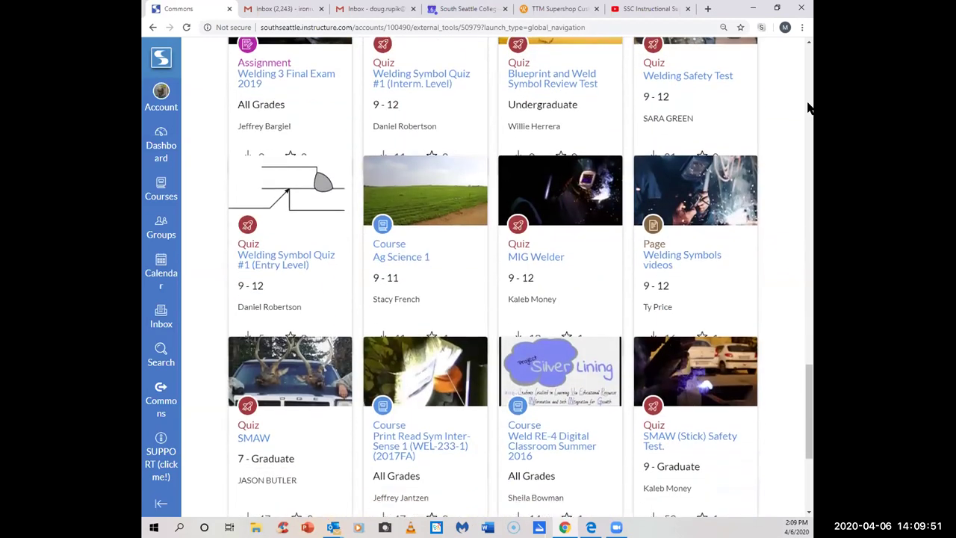
{"action": "scroll", "coordinate": [811, 110], "scroll_direction": "down", "scroll_amount": 3}
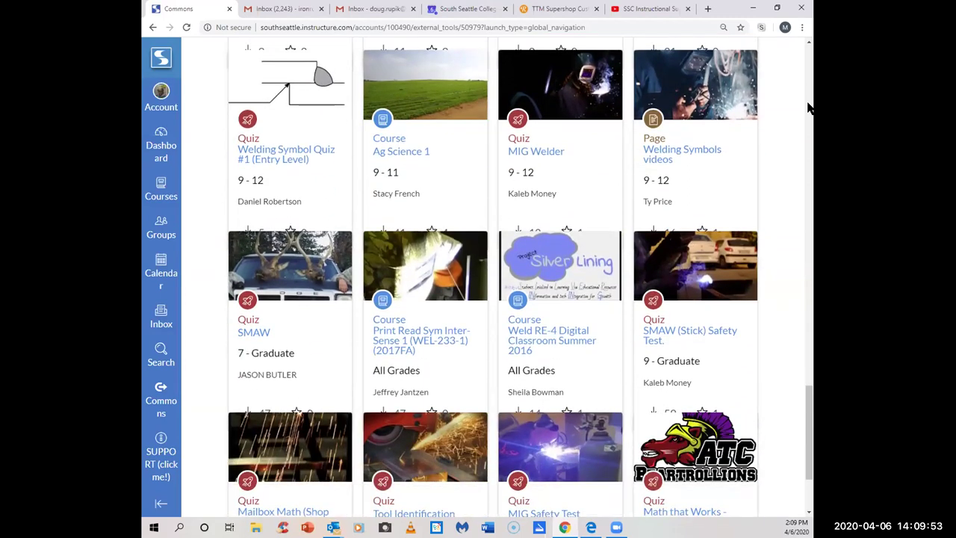
{"action": "scroll", "coordinate": [810, 108], "scroll_direction": "down", "scroll_amount": 1}
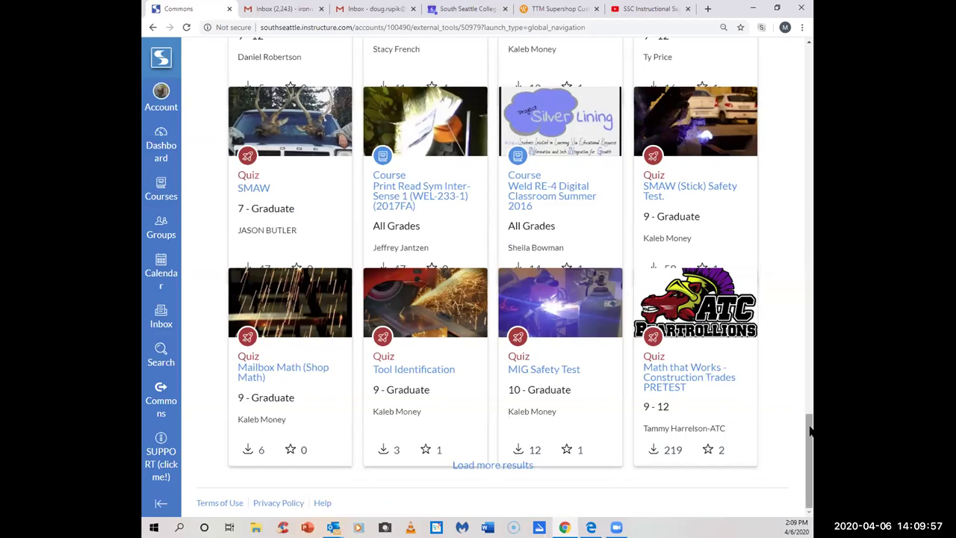
Step: Replace the Commons search term with "carpentry", run the search, and look over the resources found
{"action": "left_click_drag", "start_coordinate": [809, 427], "coordinate": [809, 64]}
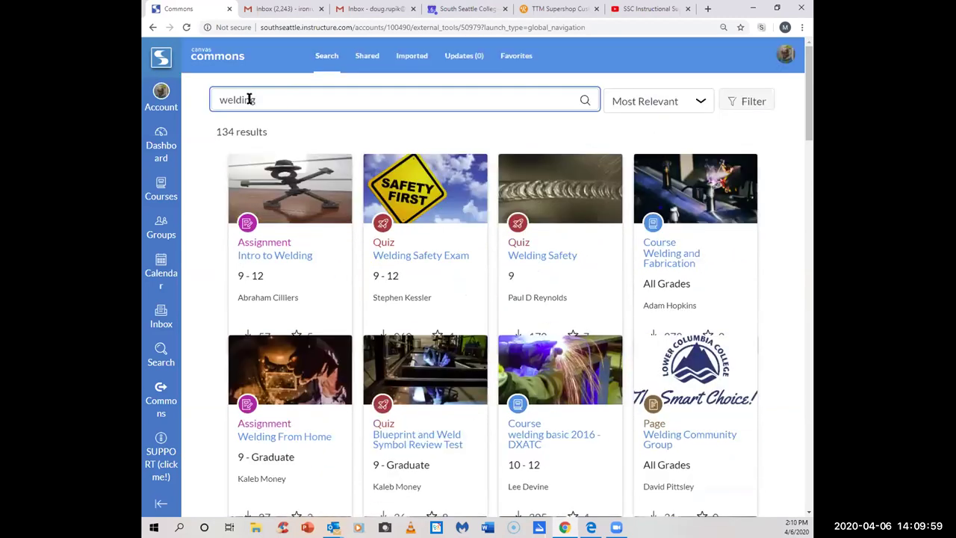
{"action": "left_click_drag", "start_coordinate": [254, 100], "coordinate": [222, 100]}
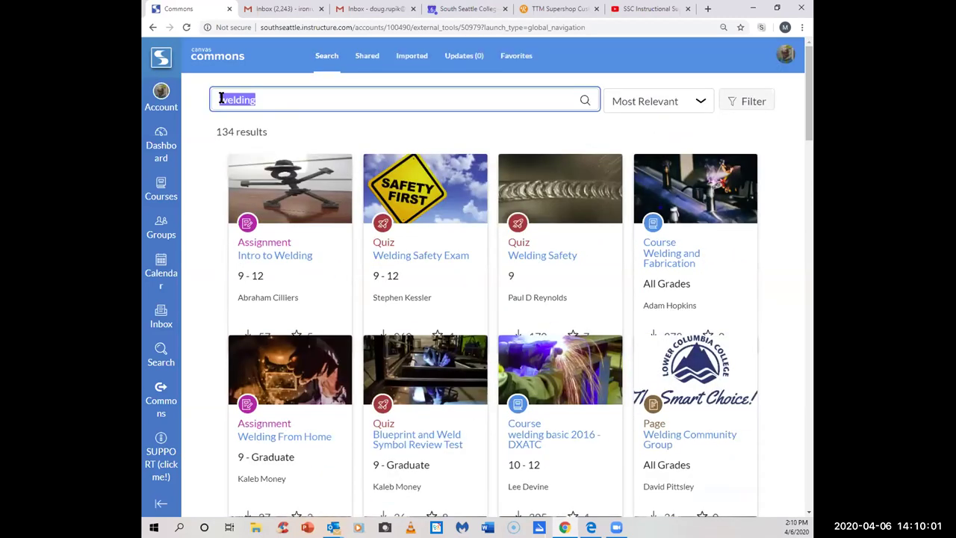
{"action": "type", "text": "arpen"}
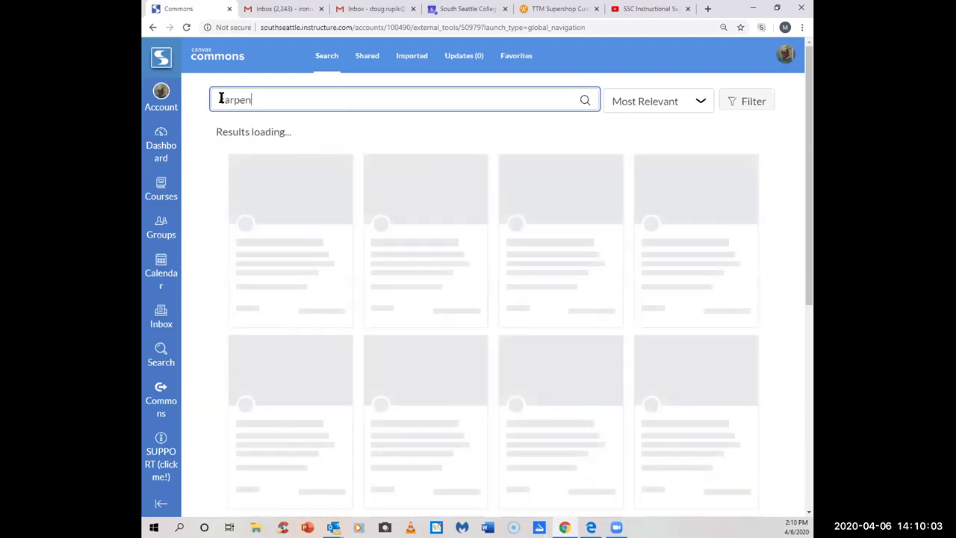
{"action": "type", "text": "try"}
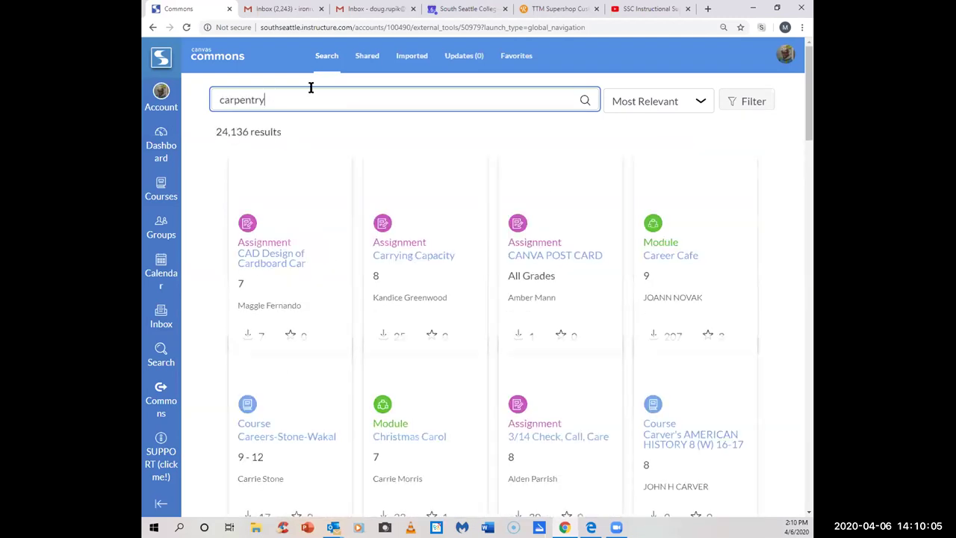
{"action": "left_click", "coordinate": [587, 100]}
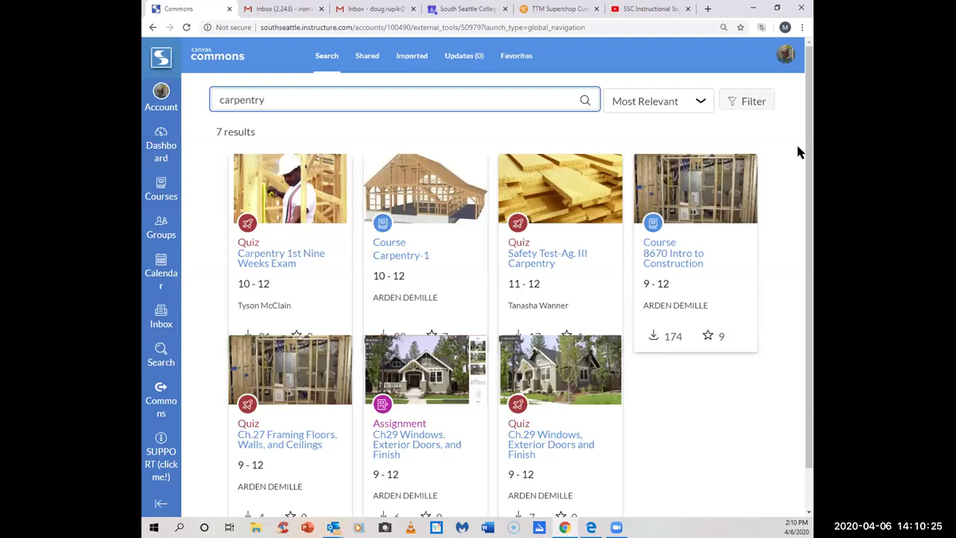
{"action": "scroll", "coordinate": [807, 147], "scroll_direction": "down", "scroll_amount": 1}
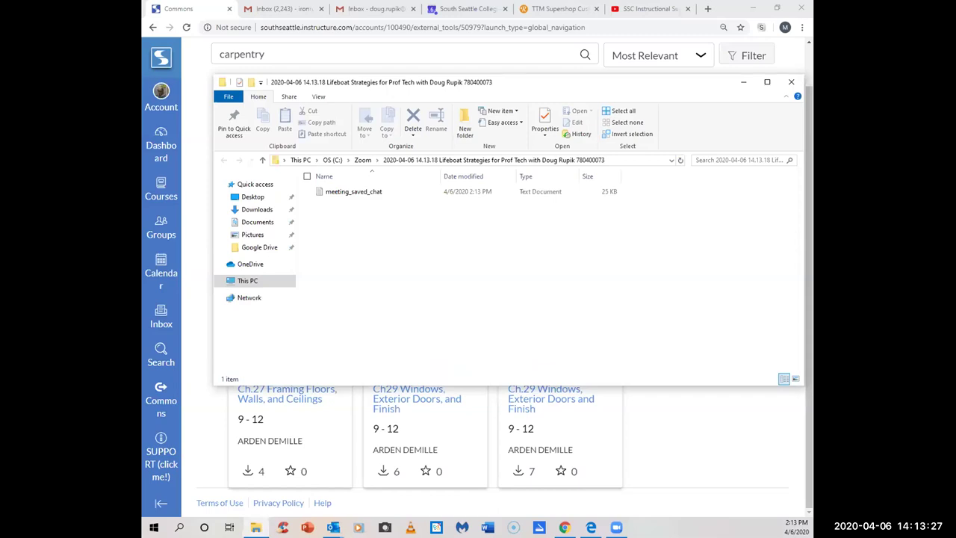
Step: In File Explorer, open the "meeting_saved_chat" text document from the Zoom meeting folder
{"action": "left_click", "coordinate": [371, 193]}
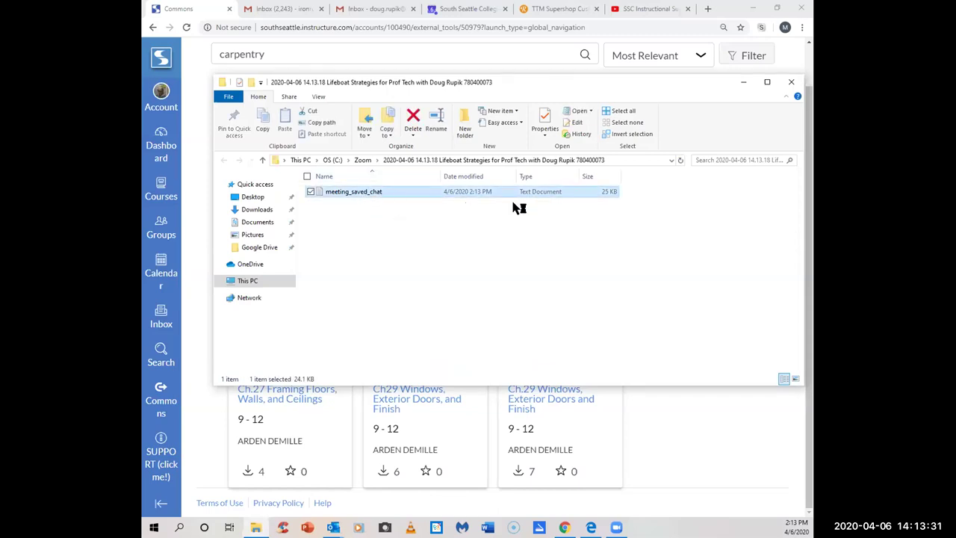
{"action": "key", "text": "Return"}
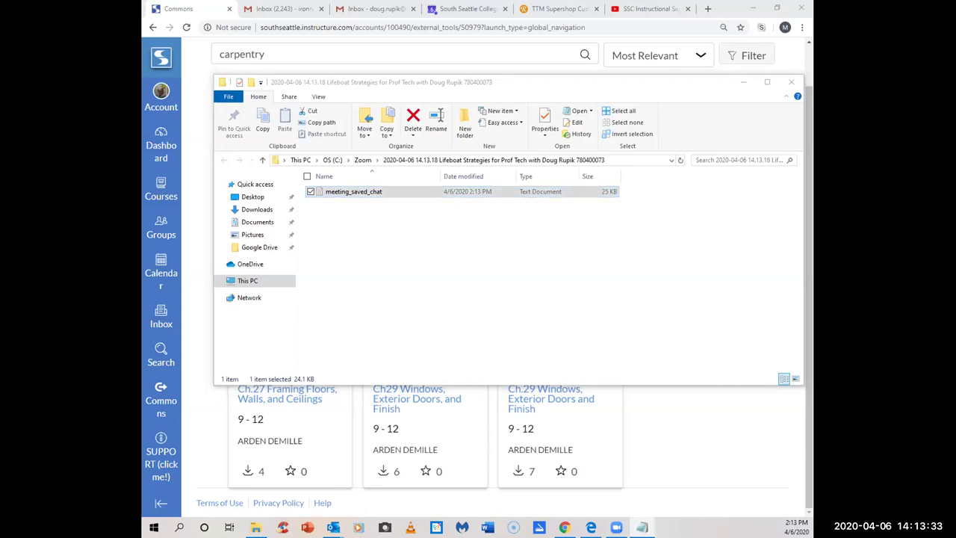